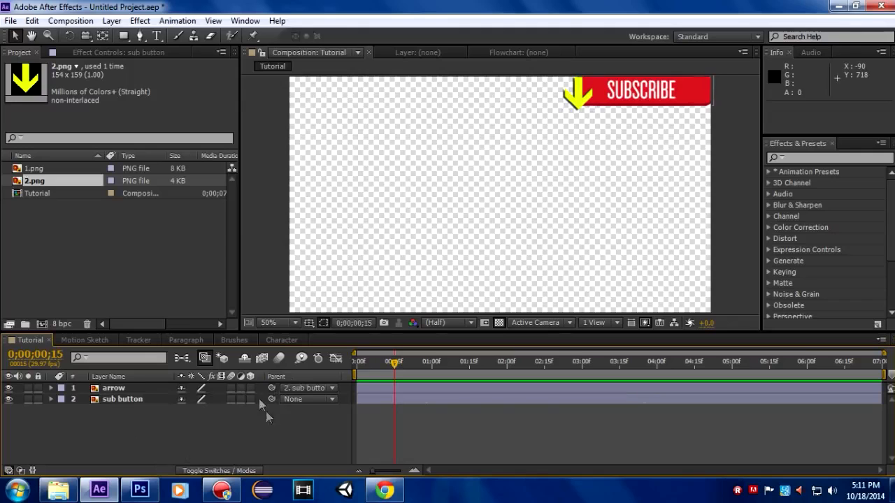
Add a Position keyframe to the sub button layer at 0;00;00;15, with X at 1540 so it sits outside the frame
mouse_move(632, 87)
mouse_down()
mouse_move(499, 199)
mouse_move(516, 193)
mouse_move(451, 171)
mouse_move(601, 136)
mouse_move(627, 102)
mouse_up()
key(ctrl+z)
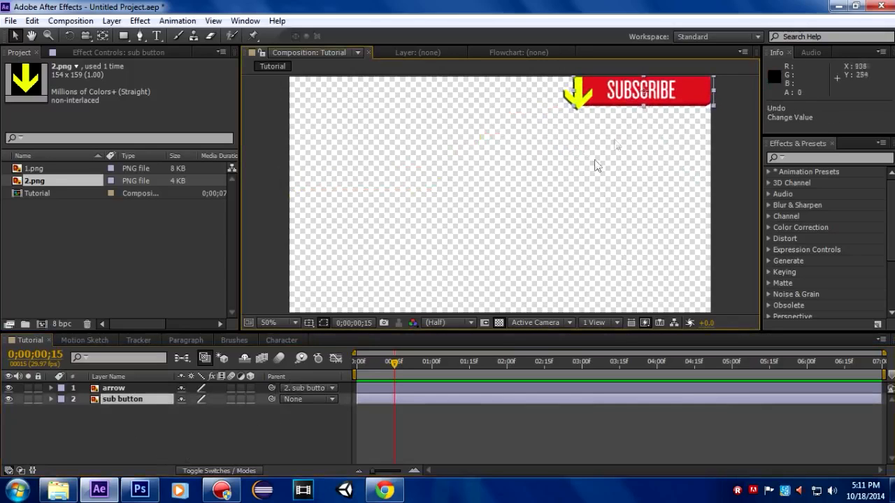
click(51, 399)
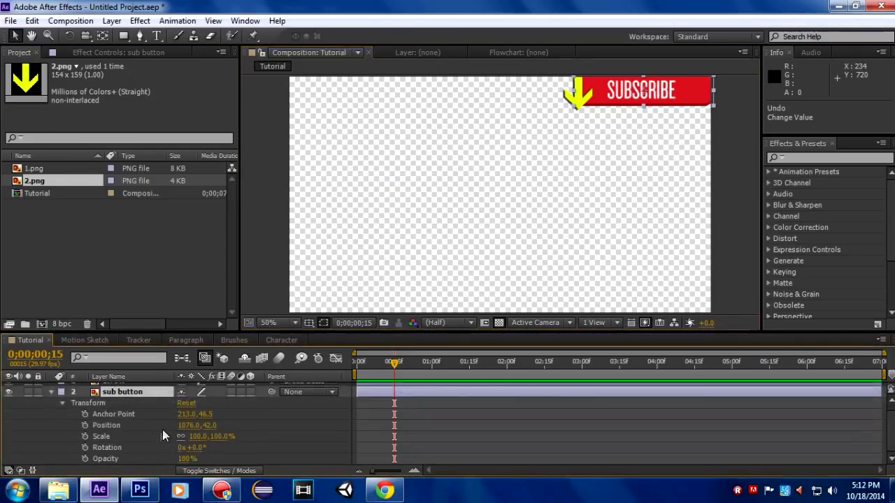
click(84, 425)
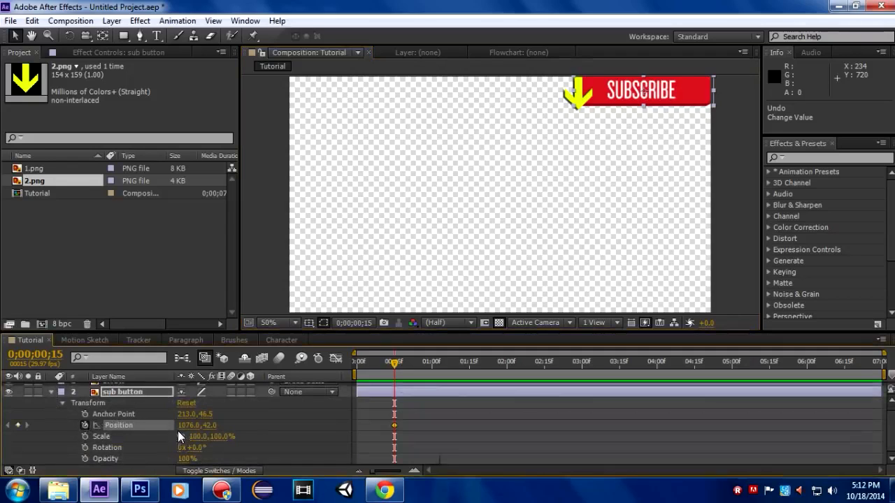
drag(179, 429, 494, 439)
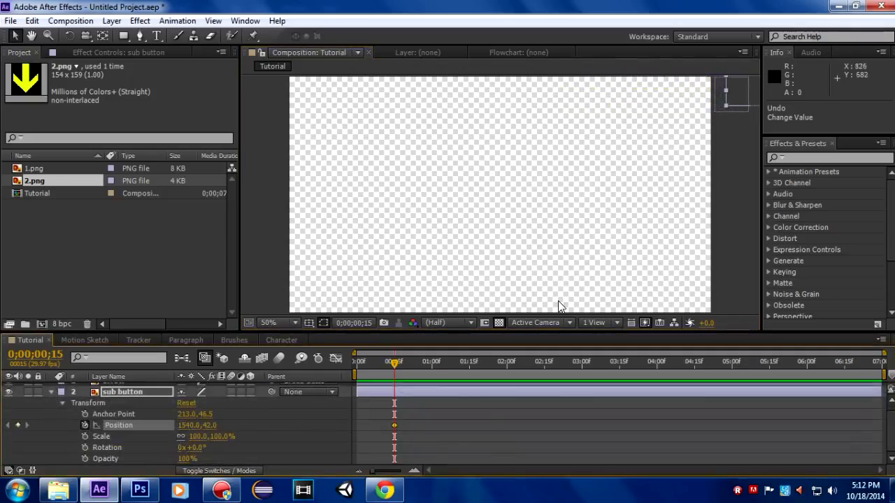
At 0;00;01;00, slide the sub button layer back into the frame with an X position of 1078
drag(391, 365, 429, 368)
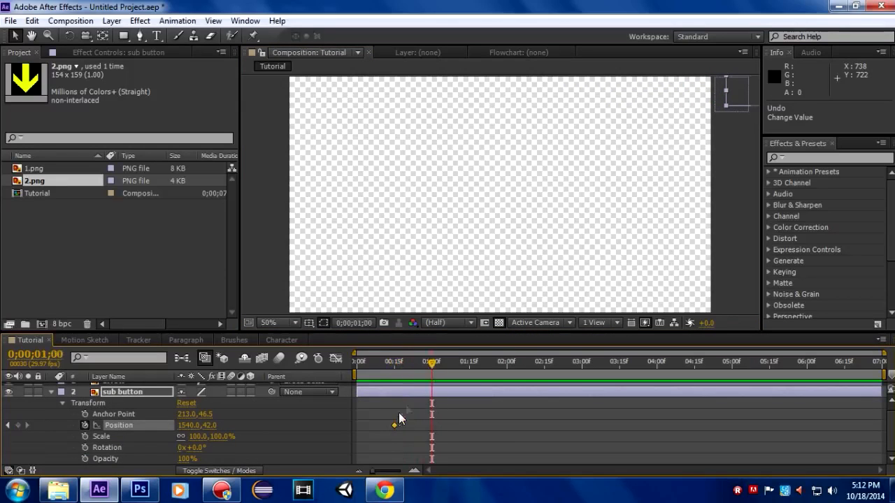
drag(194, 427, 3, 420)
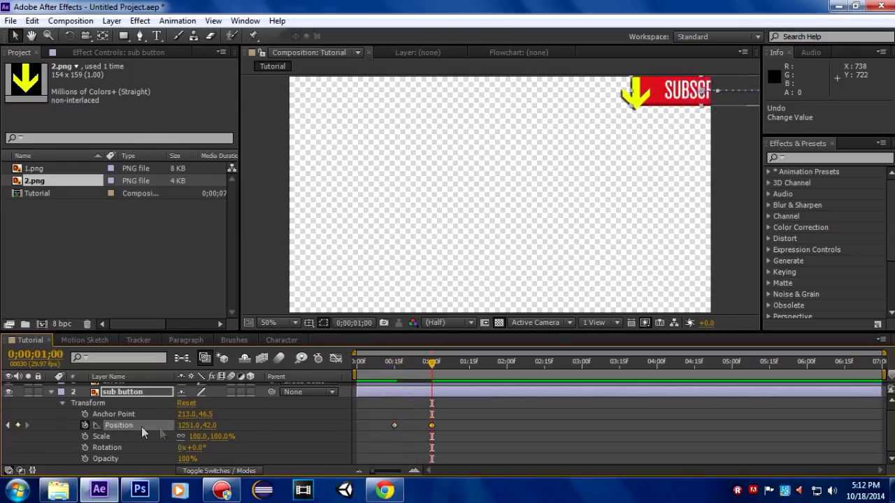
drag(188, 425, 75, 425)
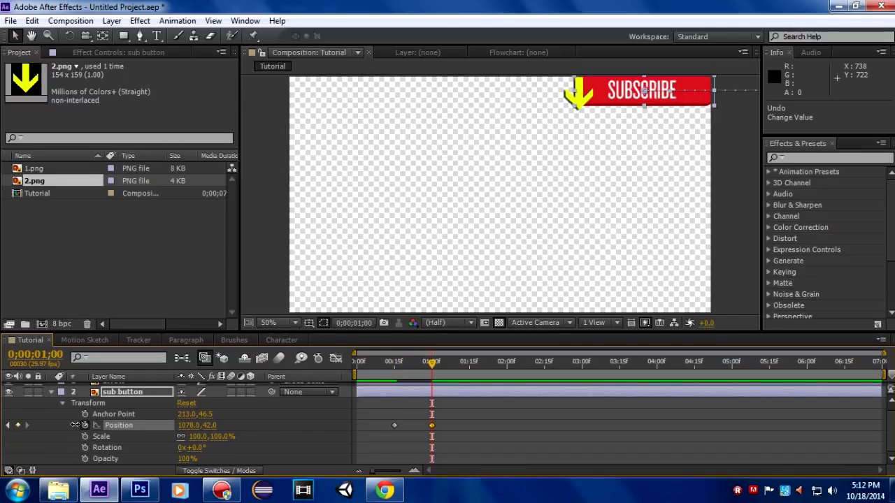
Enable motion blur for the composition and the sub button layer, and scrub through the slide-in
mouse_move(429, 364)
mouse_down()
mouse_move(354, 365)
mouse_move(429, 372)
mouse_up()
click(279, 358)
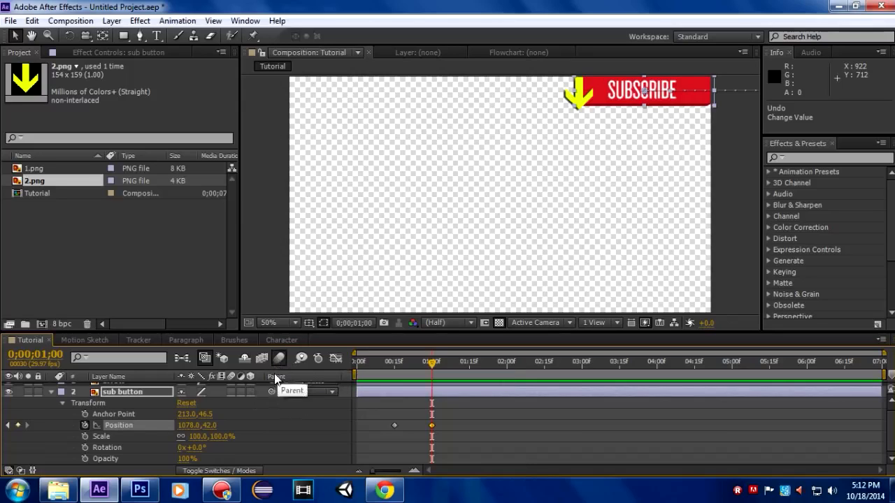
click(229, 390)
drag(450, 366, 407, 368)
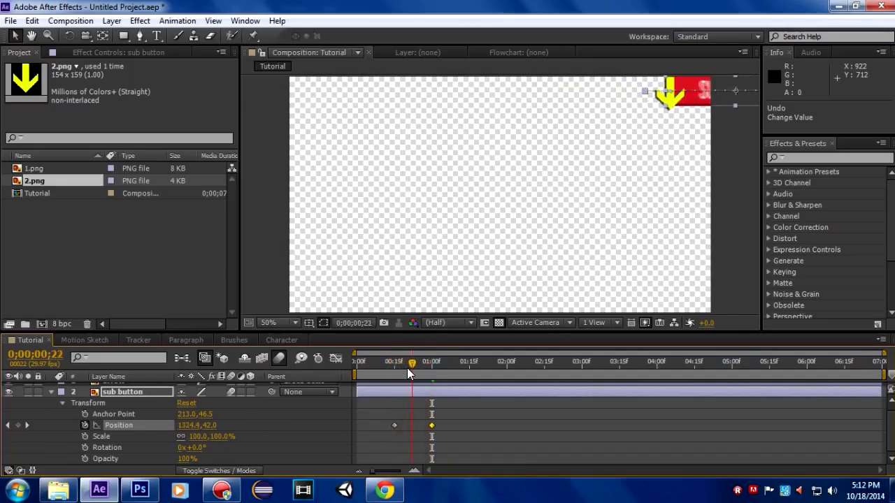
drag(409, 378, 430, 374)
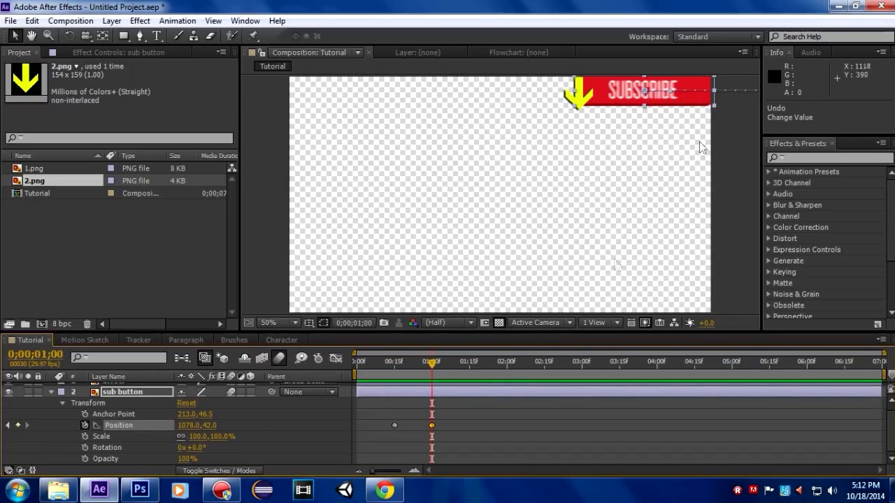
Start Position keyframing on the arrow layer at 0;00;01;01
click(432, 362)
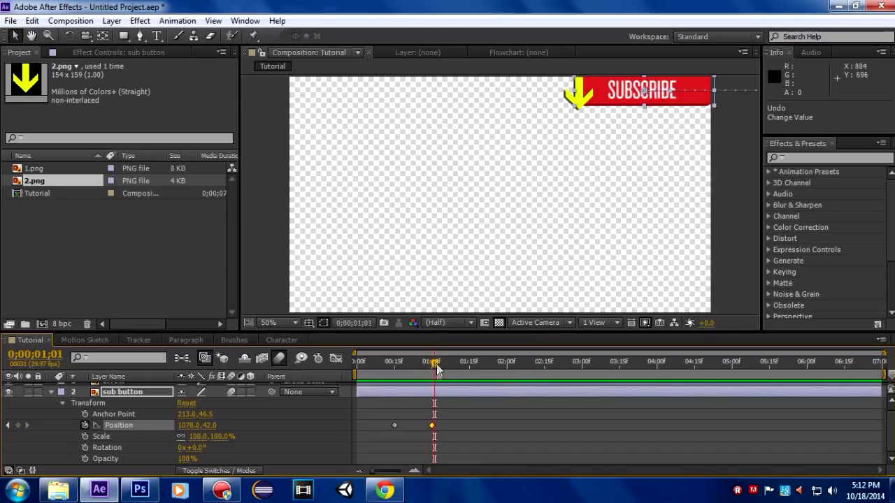
click(53, 392)
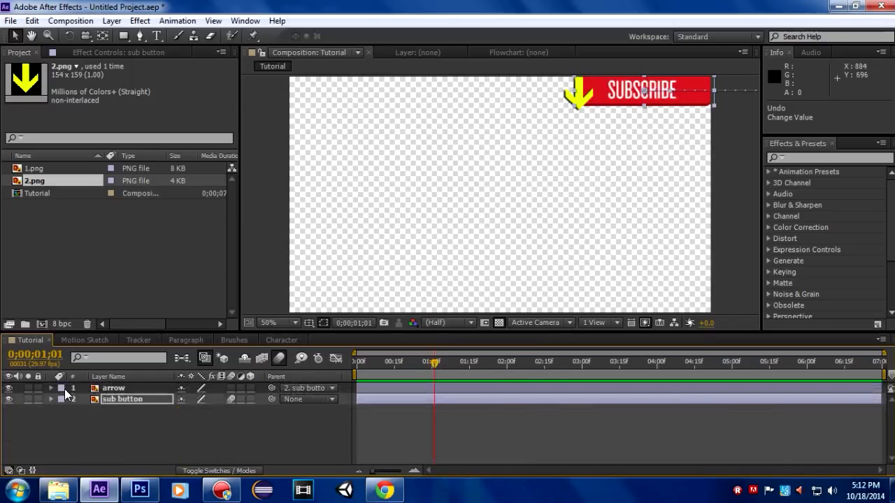
click(209, 427)
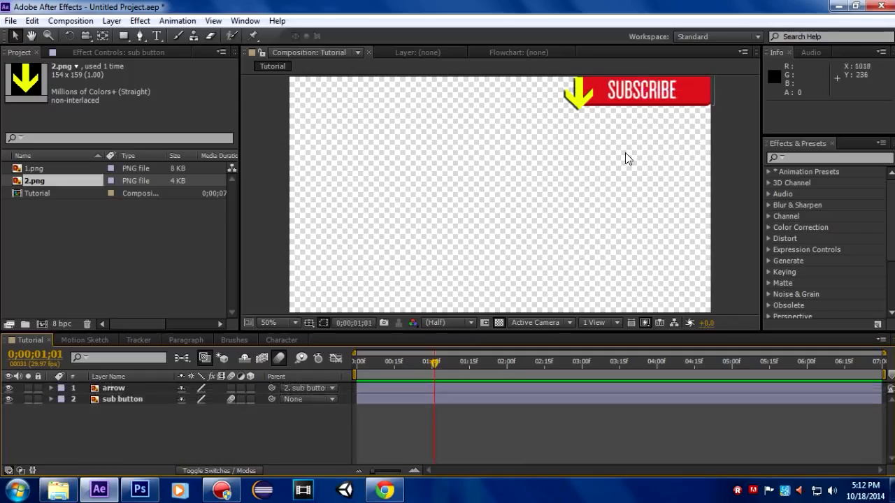
click(51, 389)
click(62, 400)
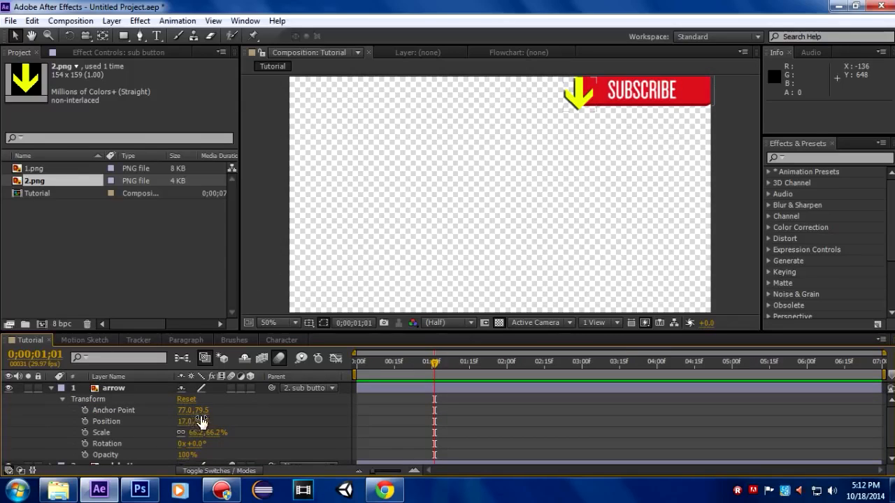
click(84, 421)
At 0;00;02;00, lower the arrow by setting its Y position to 120, and scrub back over the move
drag(429, 360, 541, 371)
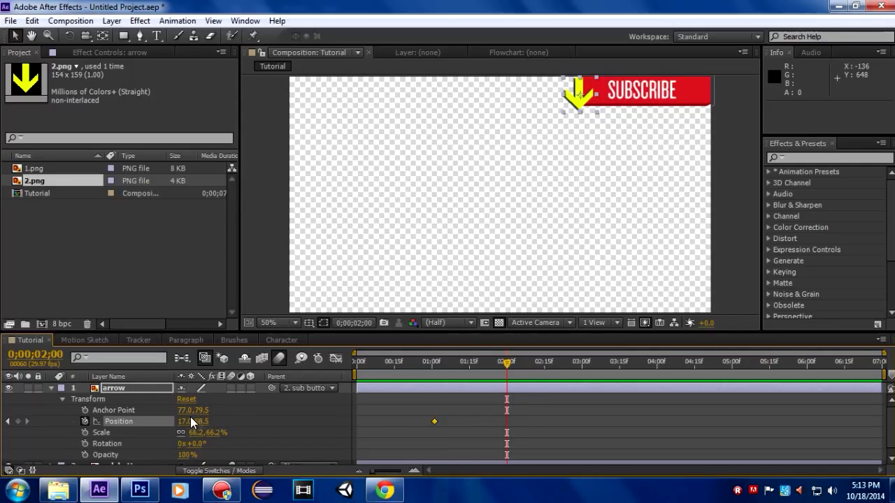
drag(200, 422, 240, 421)
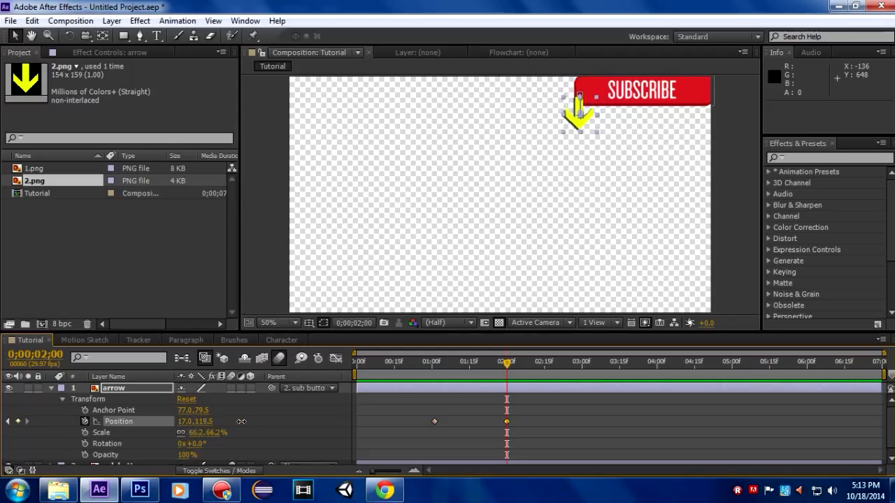
click(204, 422)
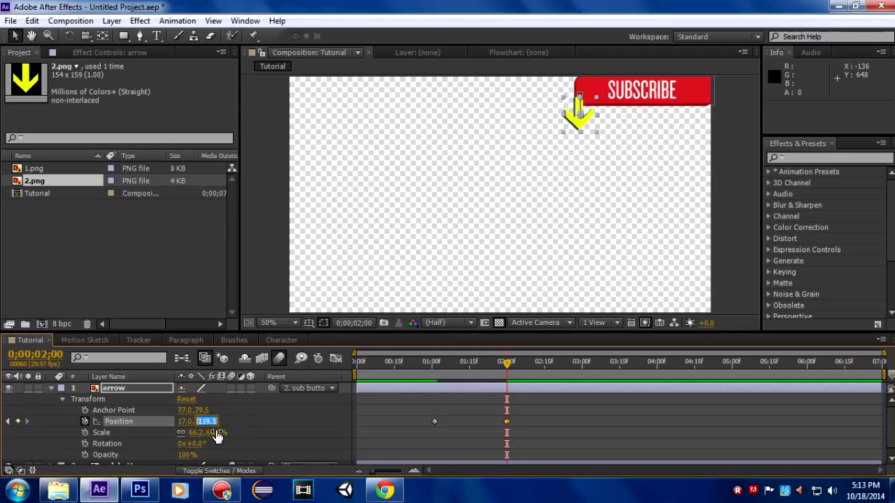
text(120)
drag(504, 362, 434, 372)
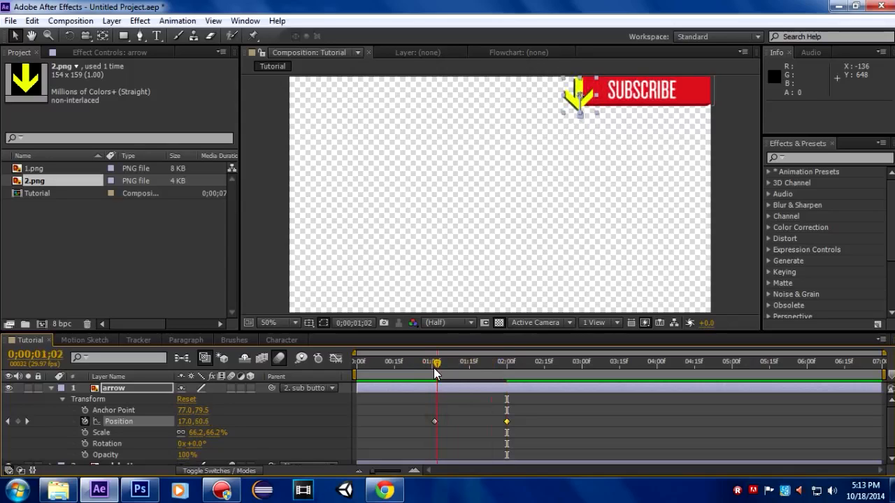
At 0;00;03;00, raise the arrow by setting its Y position to 60
drag(433, 368, 581, 386)
click(204, 421)
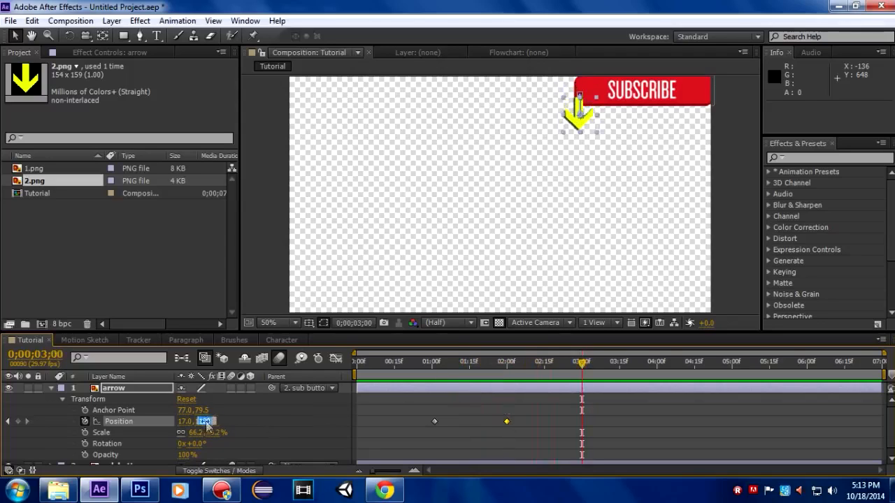
text(60)
key(Return)
At 0;00;04;01, lower the arrow again with a Y position of 120
click(586, 369)
drag(586, 368, 648, 366)
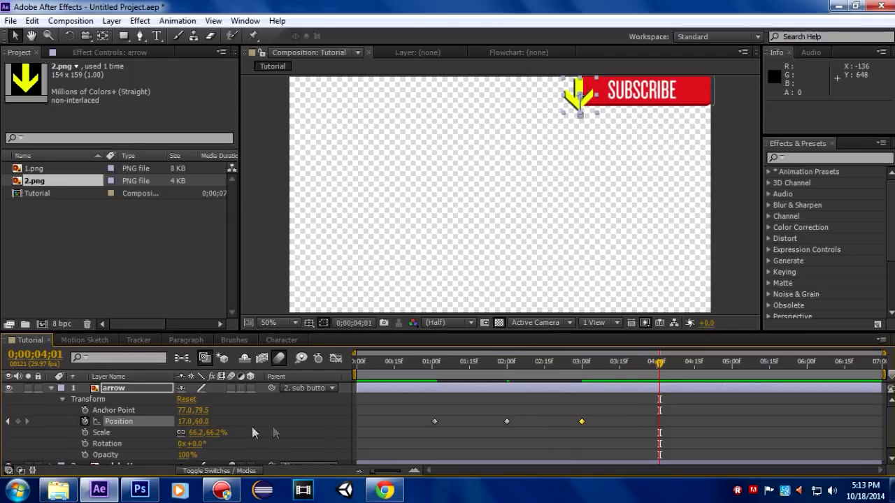
click(201, 421)
text(120)
key(Return)
At 0;00;05;00, bring the arrow back up with a Y position of 60
drag(659, 365, 731, 369)
click(198, 422)
text(60)
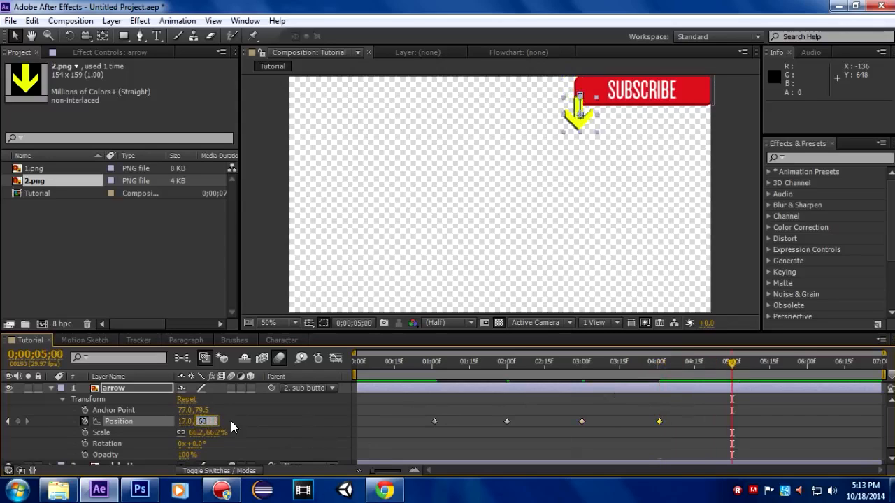
key(Return)
Preview the slide-in and the arrow's bouncing animation from the start of the composition
key(Home)
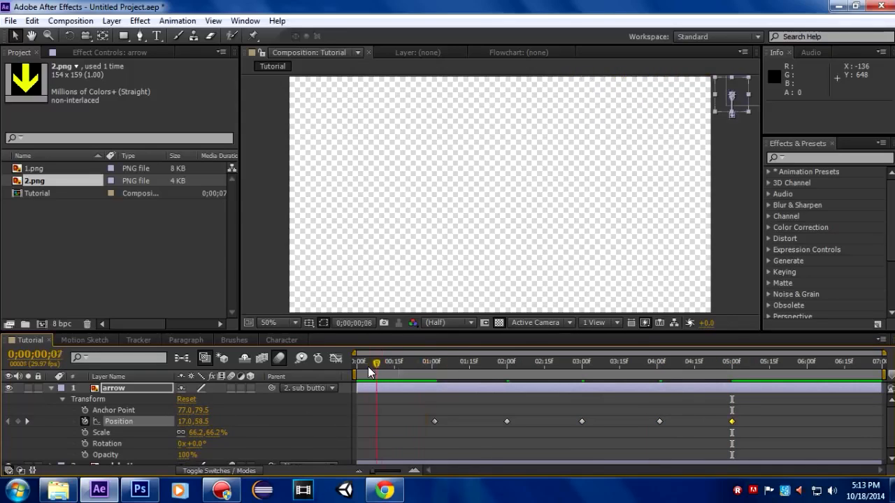
click(258, 288)
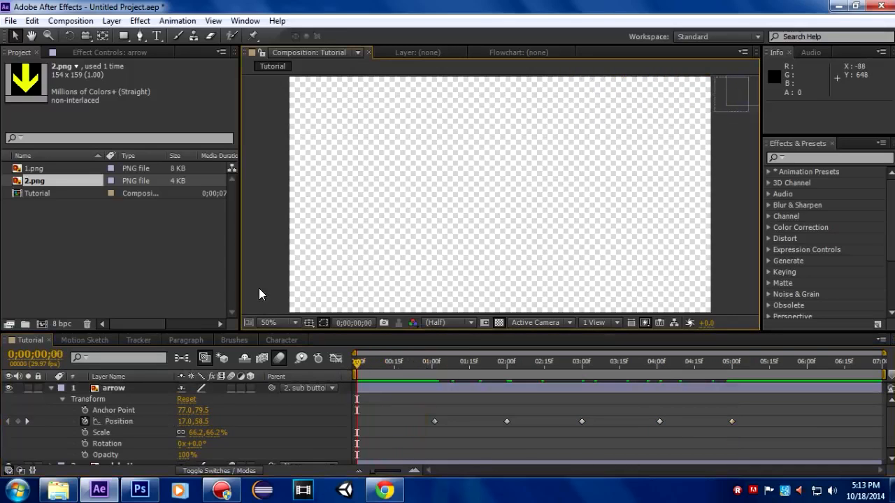
key(space)
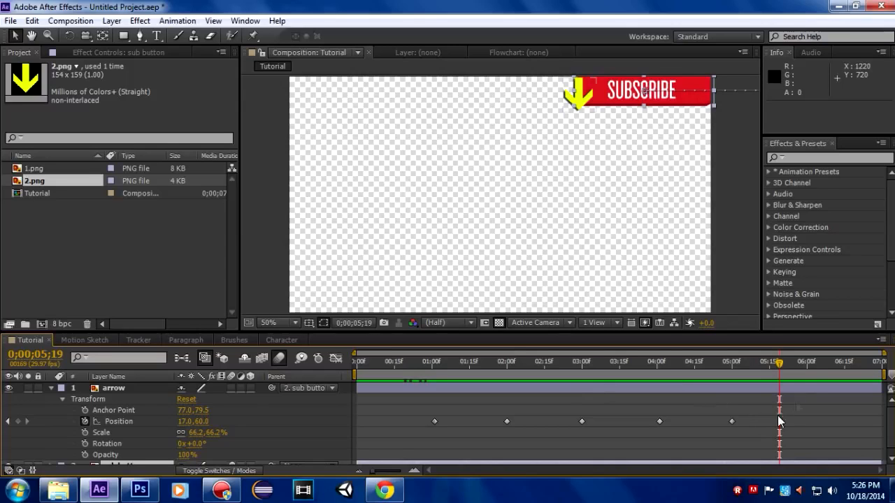
drag(767, 367, 356, 375)
key(space)
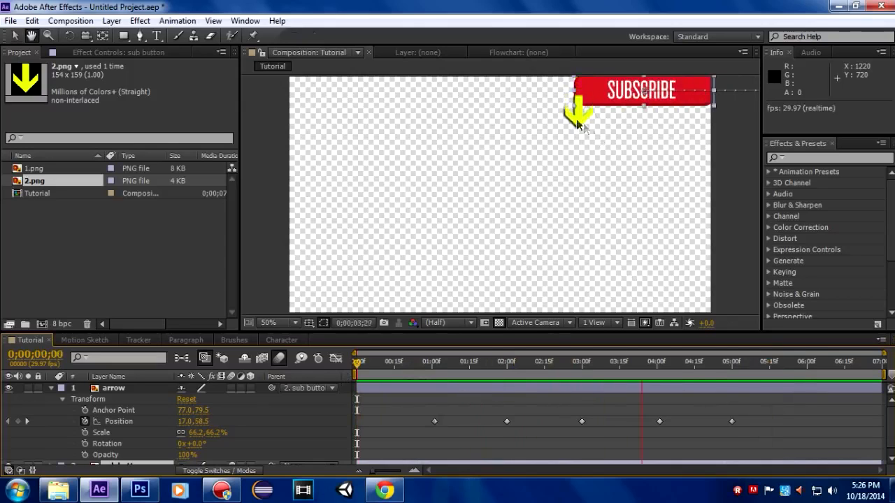
Set the sub button layer's X position to 1077 at 0;00;05;15
click(778, 364)
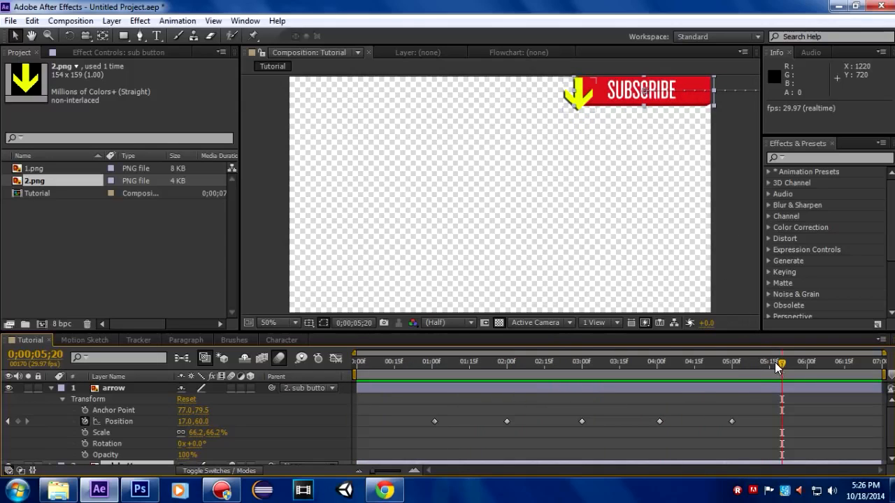
mouse_move(778, 370)
mouse_down()
mouse_move(353, 364)
mouse_move(428, 354)
mouse_move(797, 386)
mouse_move(778, 385)
mouse_up()
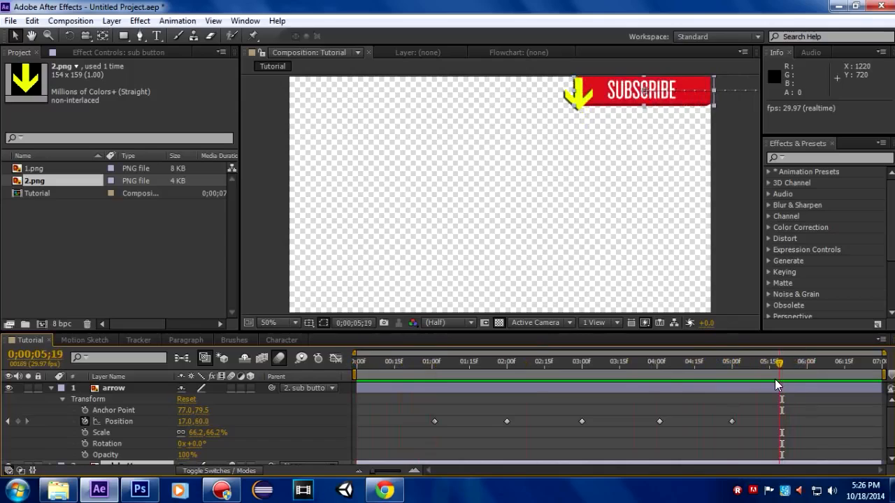
click(51, 388)
click(51, 399)
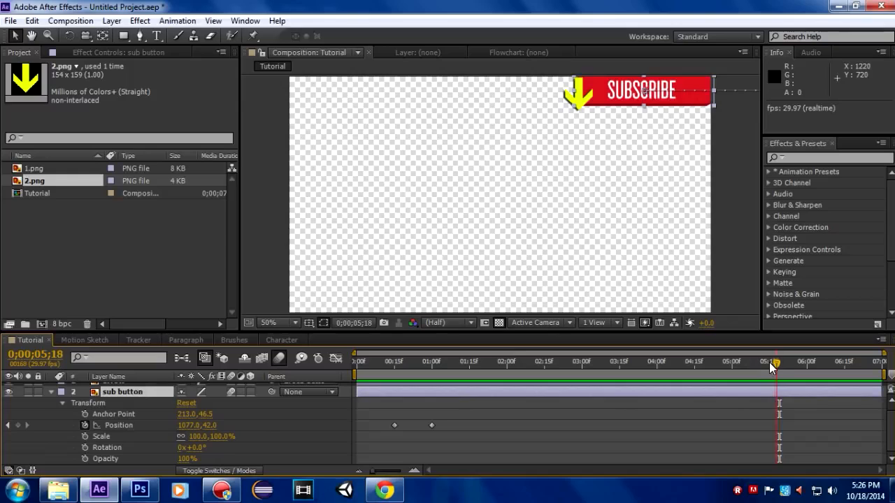
mouse_move(727, 364)
mouse_down()
mouse_move(710, 364)
mouse_move(729, 364)
mouse_up()
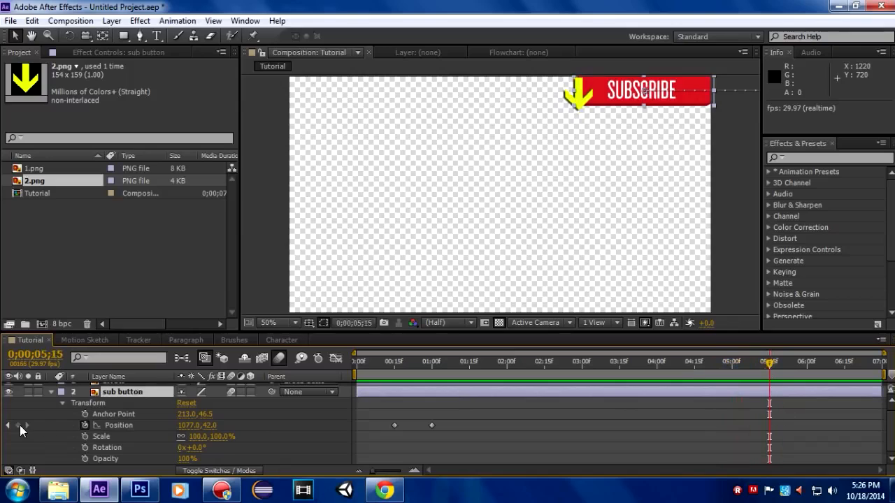
click(188, 430)
text(1077)
key(Return)
text(1077)
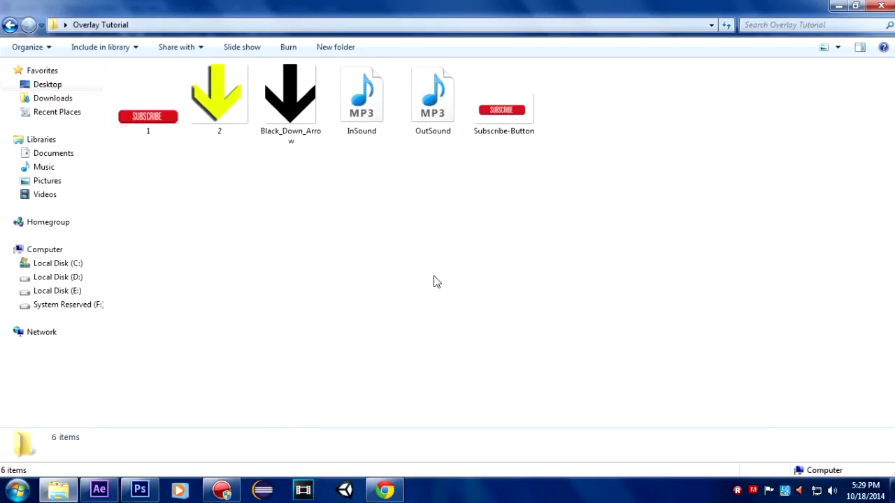
Import InSound.mp3 from the Overlay Tutorial folder and add it to the composition below the sub button layer
drag(444, 195, 367, 102)
drag(432, 173, 408, 193)
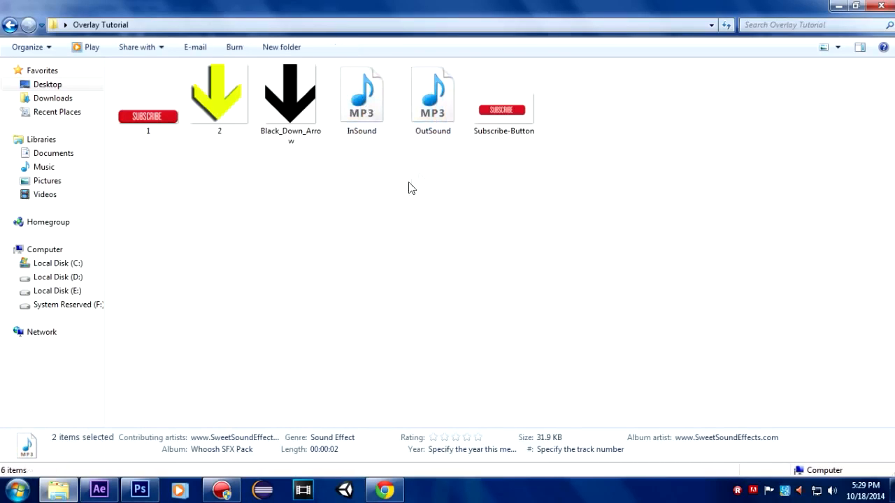
click(363, 134)
drag(371, 125, 148, 313)
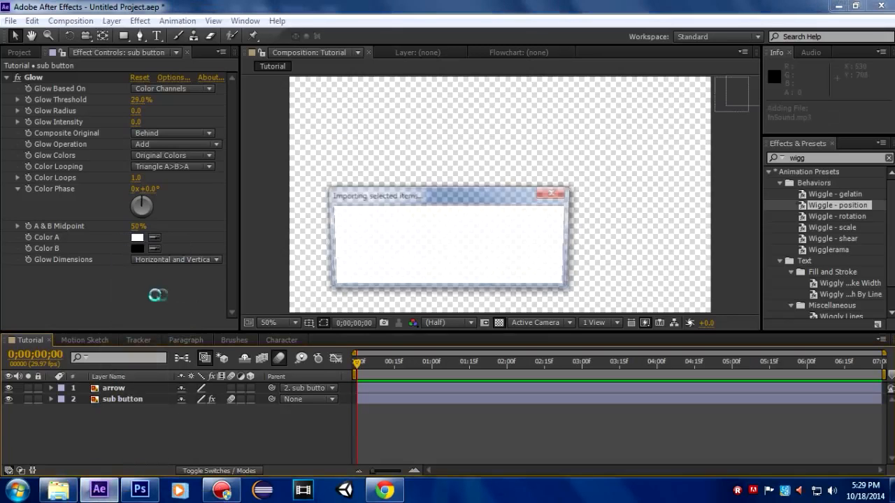
click(25, 52)
drag(46, 195, 100, 417)
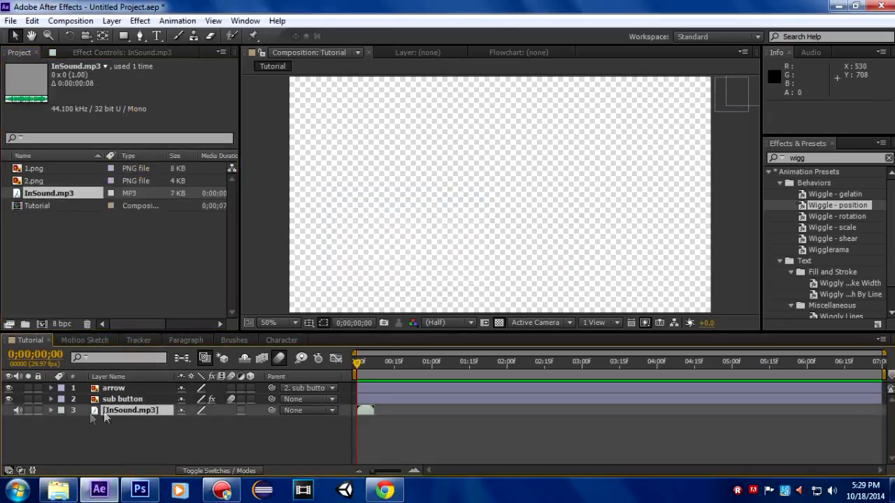
Display the audio waveform of the InSound.mp3 layer in the timeline
click(51, 411)
click(62, 421)
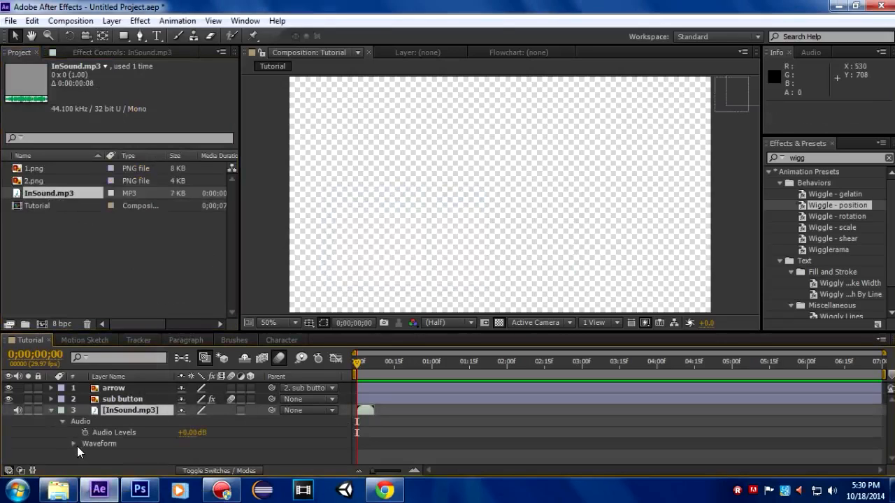
click(74, 443)
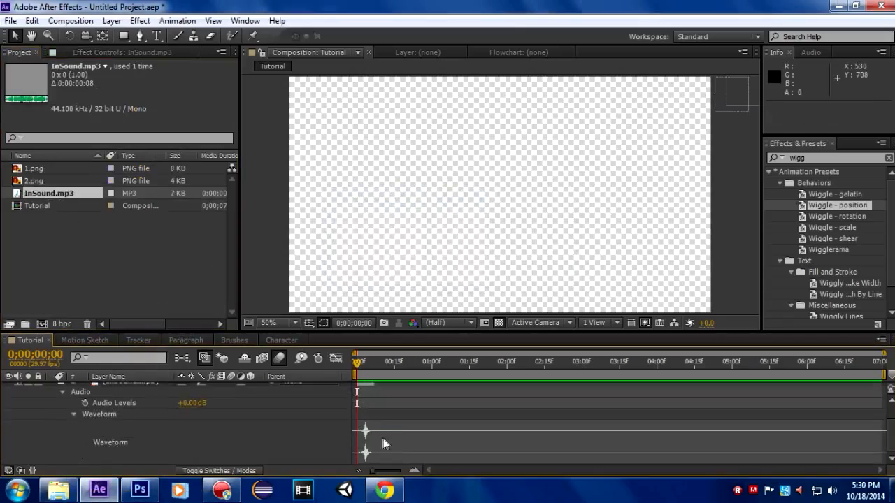
Expand the sub button layer to show its Position keyframes above the InSound.mp3 layer
drag(365, 385, 367, 384)
scroll(235, 419, up, 2)
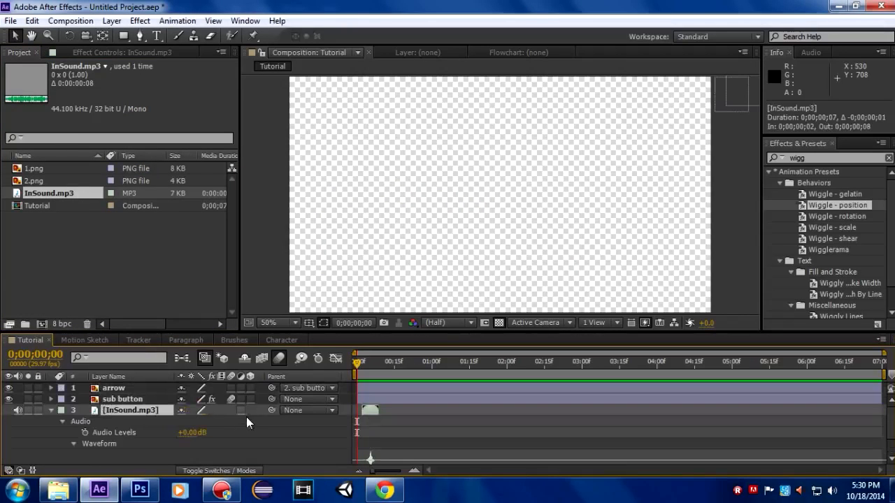
click(51, 399)
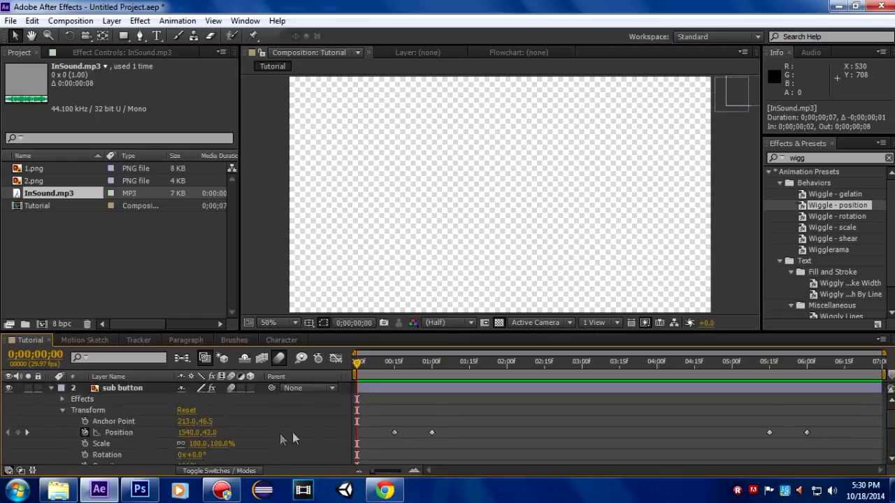
scroll(341, 419, down, 3)
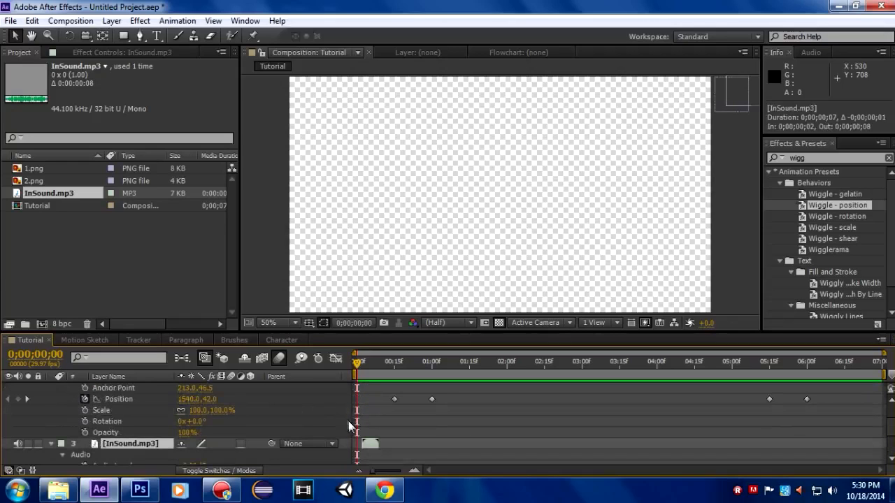
scroll(347, 424, down, 1)
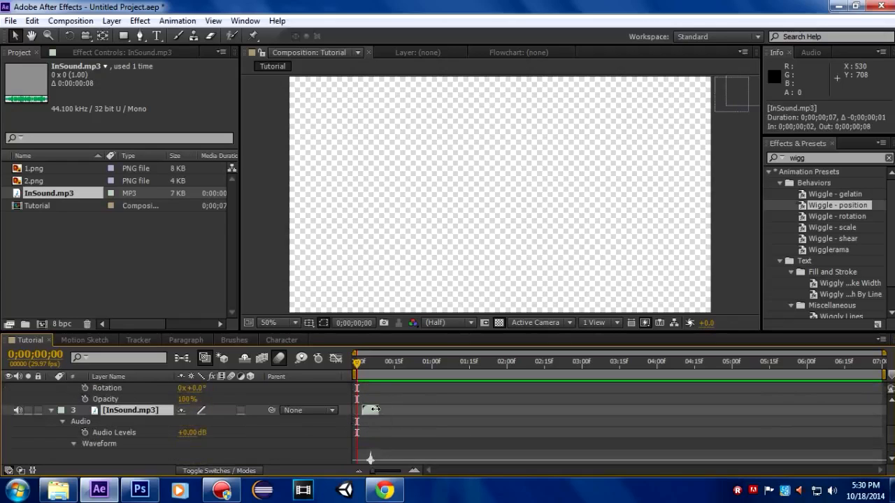
Move the InSound.mp3 layer to start at 0;00;00;15, at the sub button's first Position keyframe, and collapse the audio layer's properties
scroll(375, 410, up, 1)
click(364, 365)
drag(365, 369, 390, 381)
drag(366, 447, 393, 447)
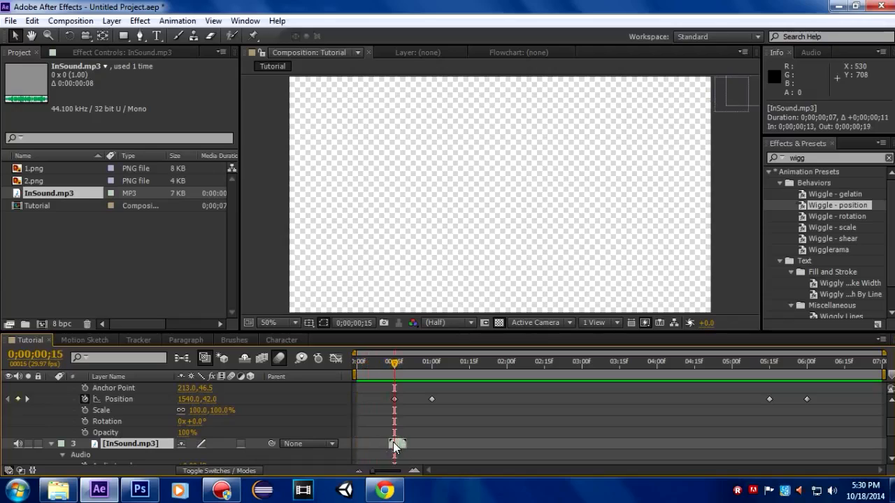
scroll(308, 433, down, 2)
scroll(399, 409, up, 1)
drag(404, 408, 403, 412)
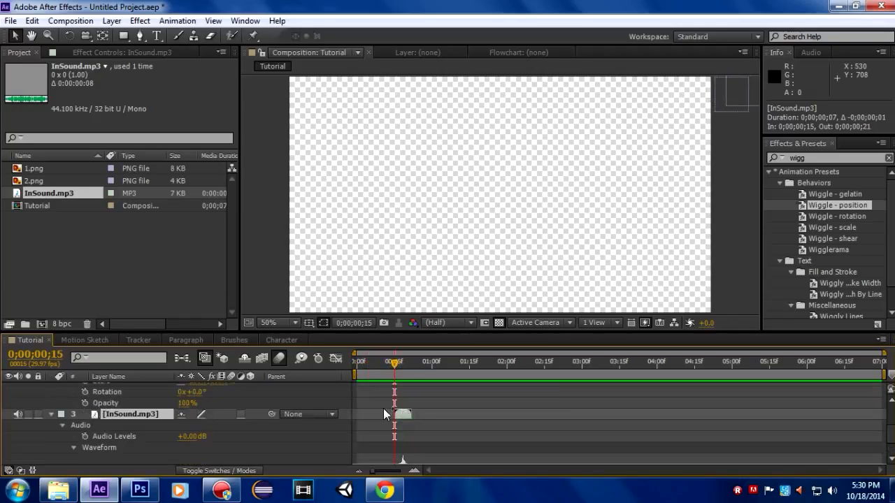
scroll(239, 425, up, 4)
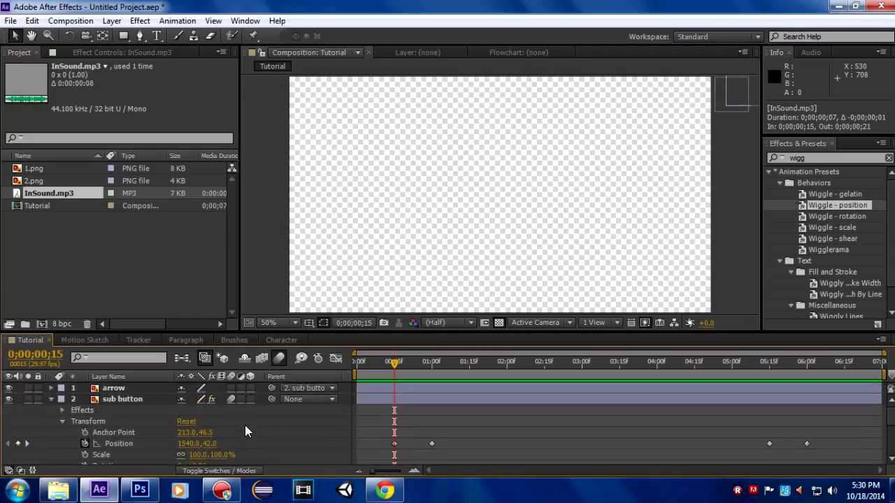
scroll(49, 419, down, 3)
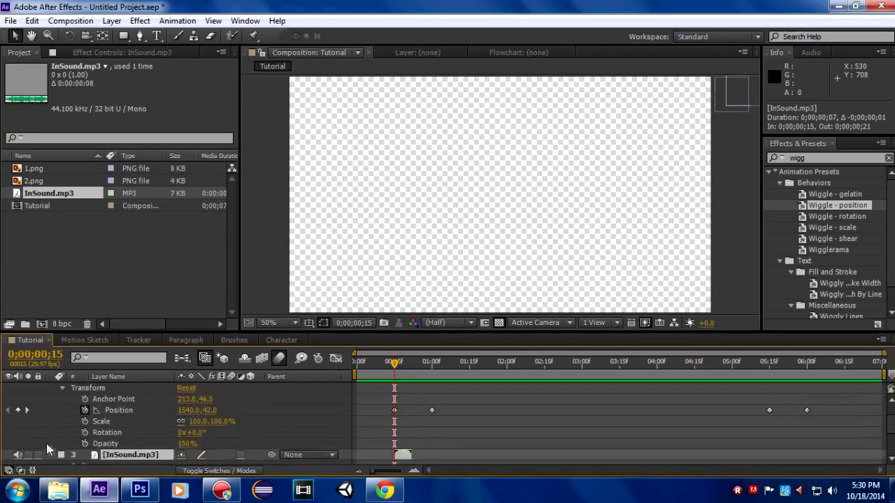
click(51, 421)
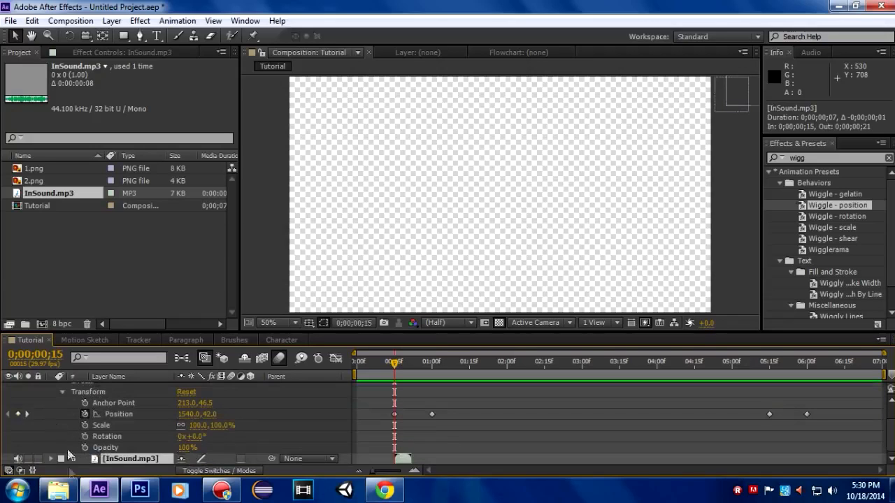
Import OutSound.mp3 and add it to the composition below the InSound.mp3 layer
click(58, 490)
drag(454, 112, 139, 293)
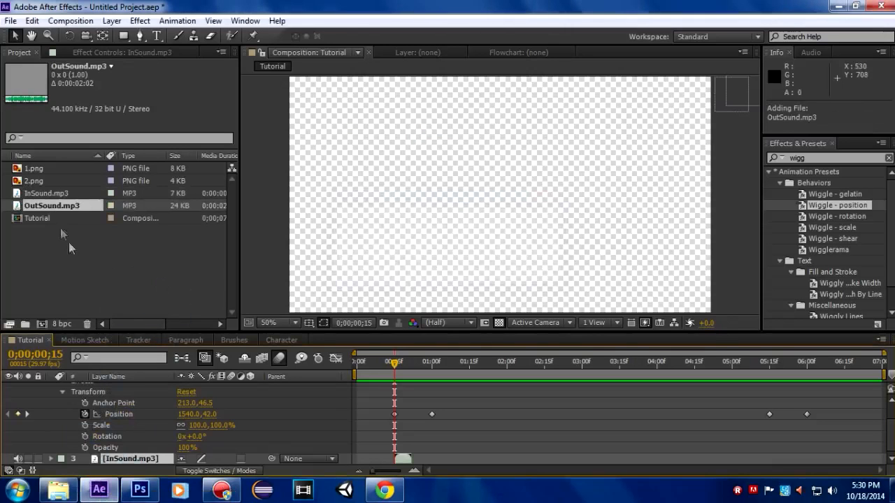
drag(53, 212, 105, 461)
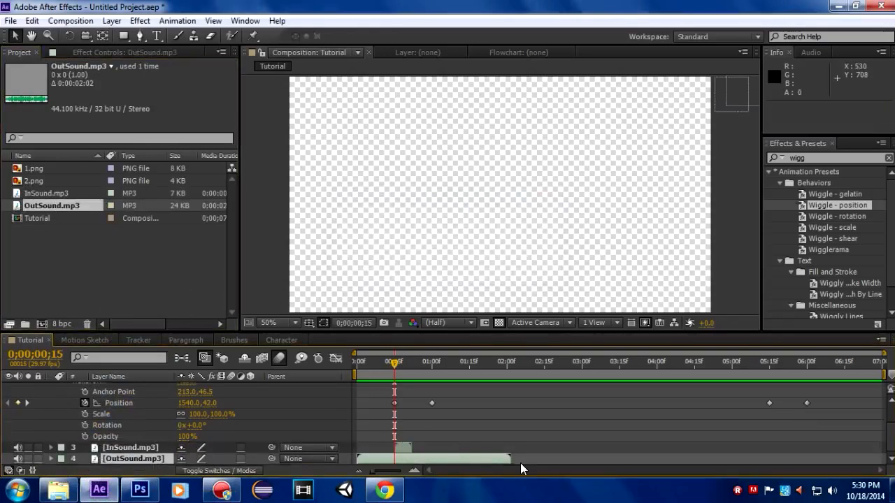
Display the OutSound.mp3 waveform and move the layer to start at 0;00;05;15, at the beginning of the slide-out
drag(506, 461, 793, 445)
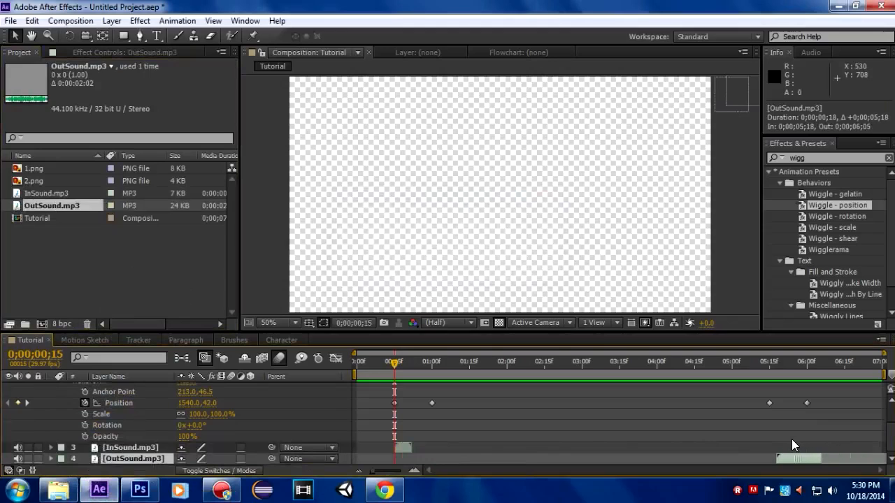
click(50, 458)
click(61, 458)
click(74, 459)
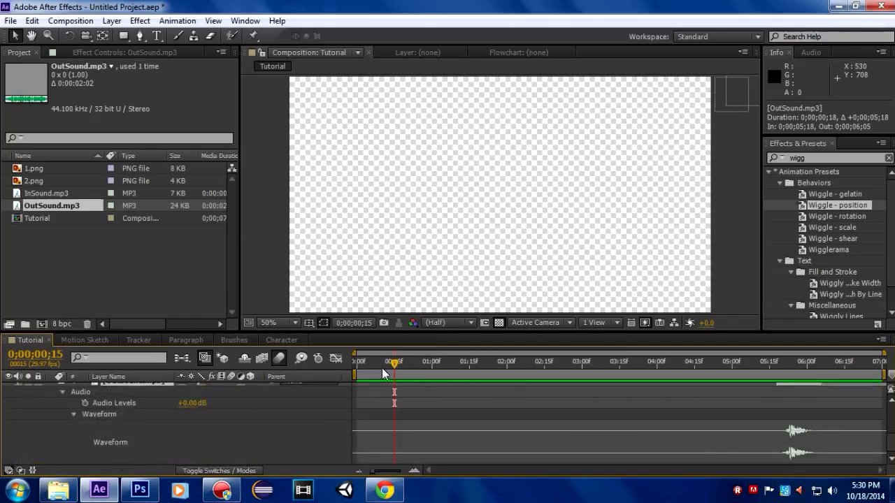
drag(392, 366, 782, 385)
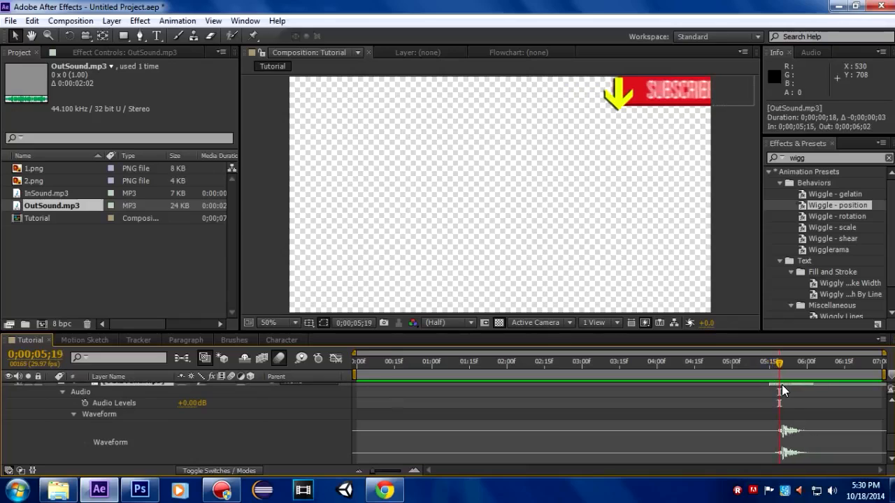
Collapse the expanded properties of the OutSound.mp3 and sub button layers
scroll(199, 405, up, 2)
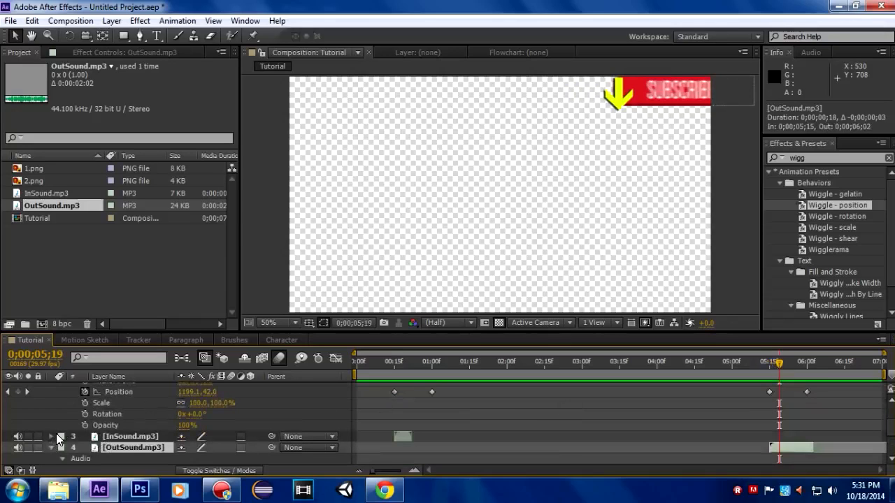
key(ctrl+a)
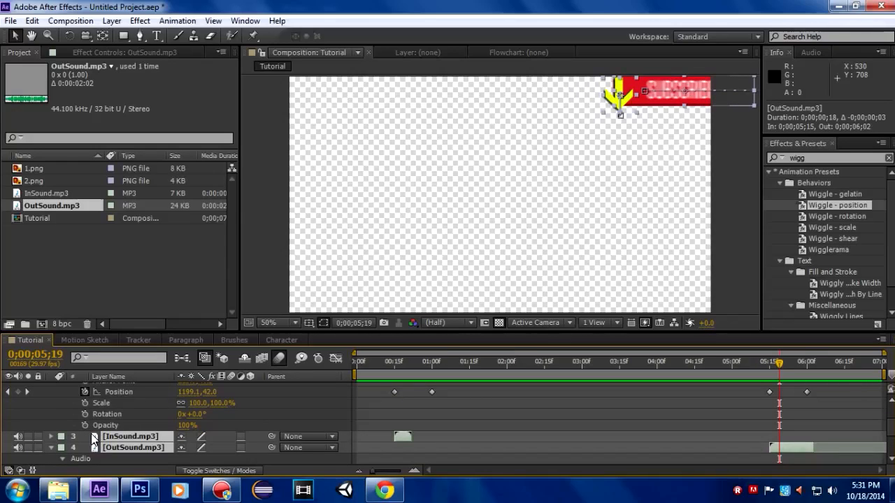
key(ctrl+shift+a)
click(51, 448)
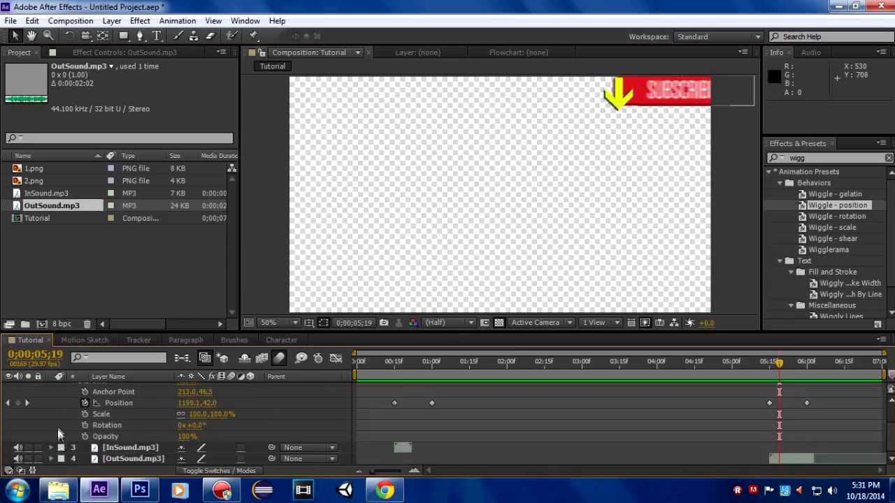
scroll(57, 428, up, 2)
click(51, 399)
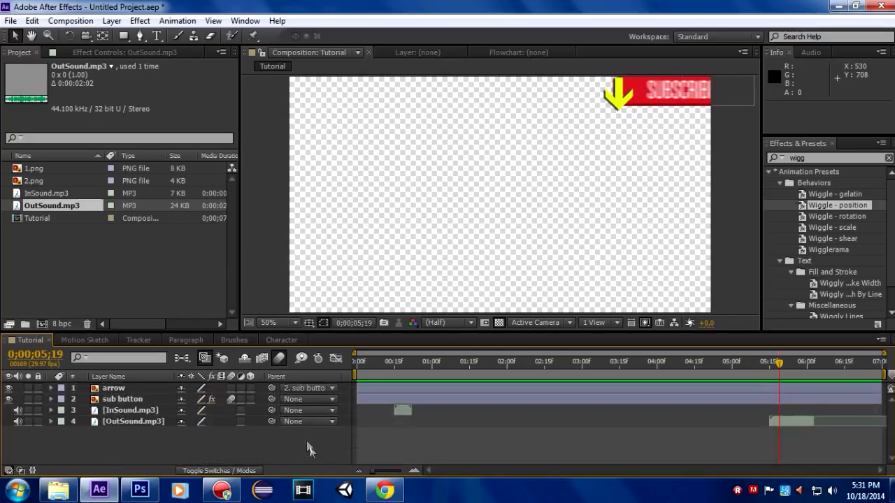
Preview the animation with its sound effects from the start of the composition
drag(775, 364, 451, 383)
key(Home)
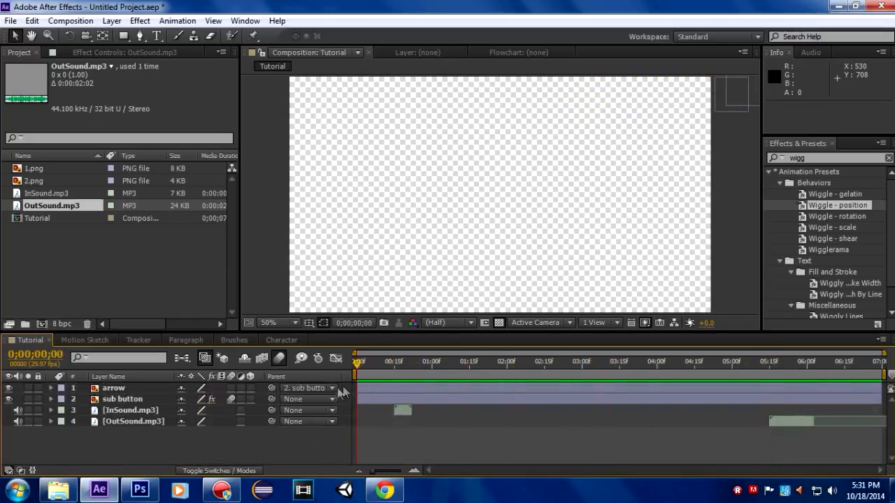
key(space)
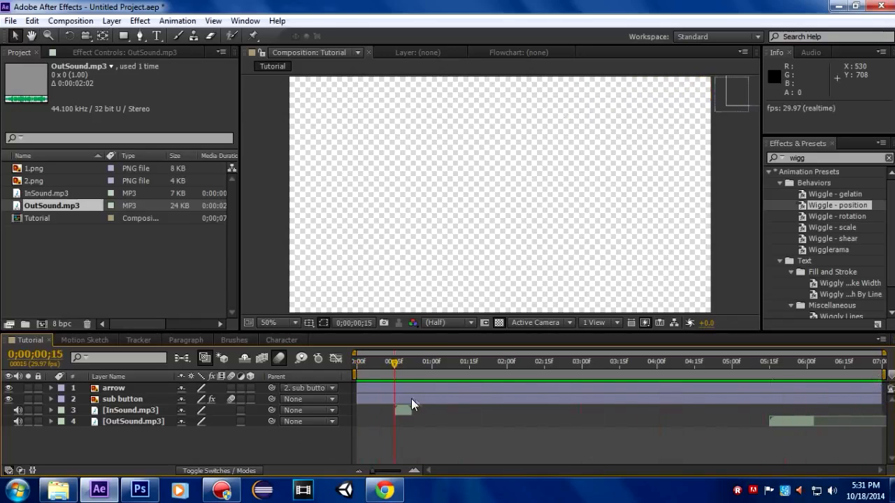
Shorten the work area to end at the 6-second mark and trim the composition to it
drag(739, 365, 804, 367)
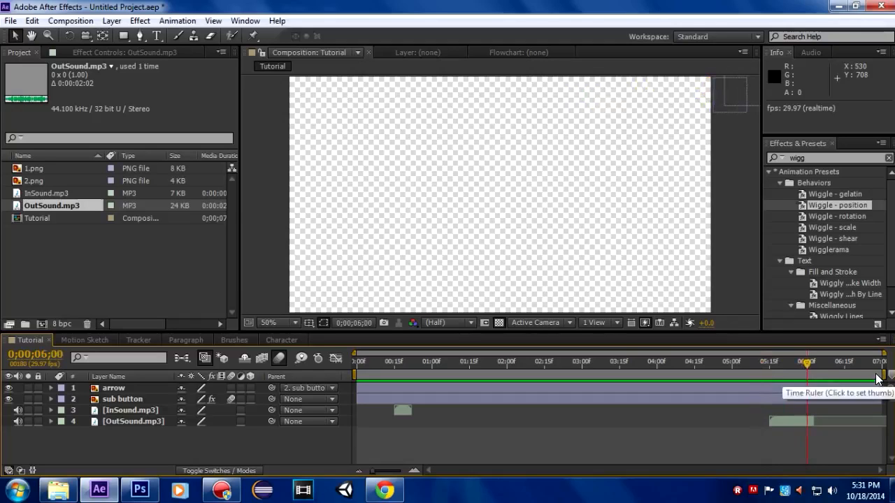
drag(880, 375, 805, 375)
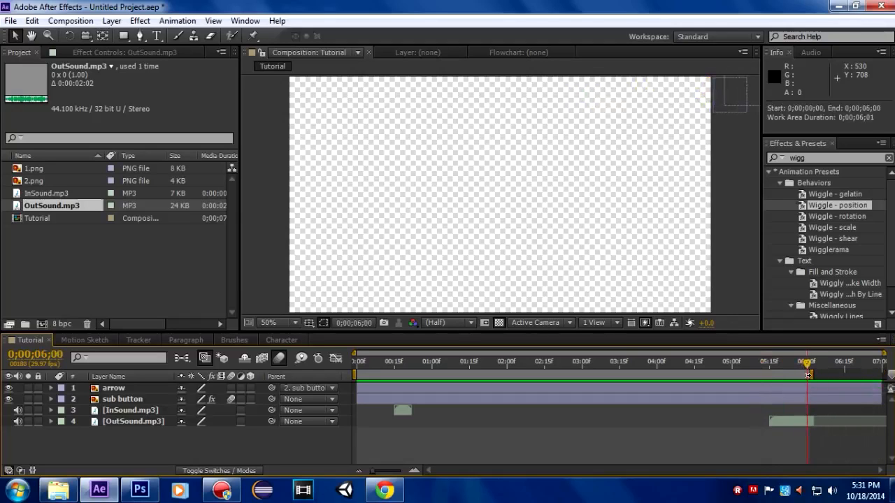
right_click(801, 376)
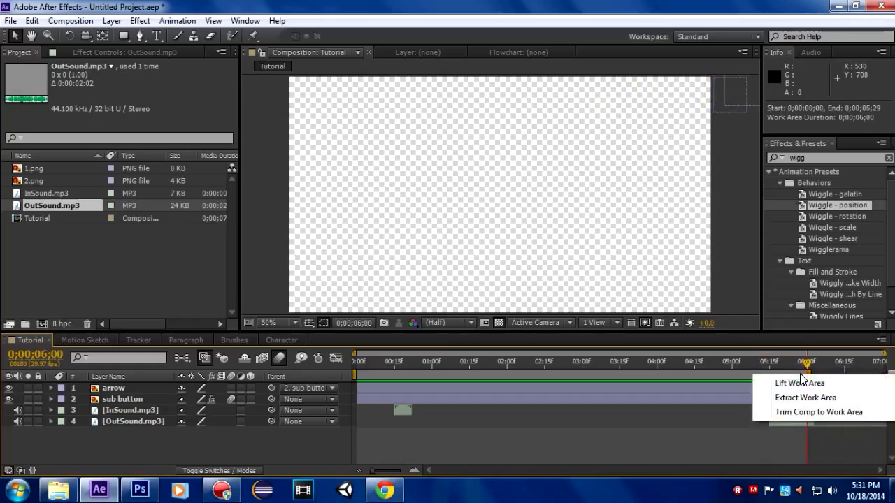
click(790, 414)
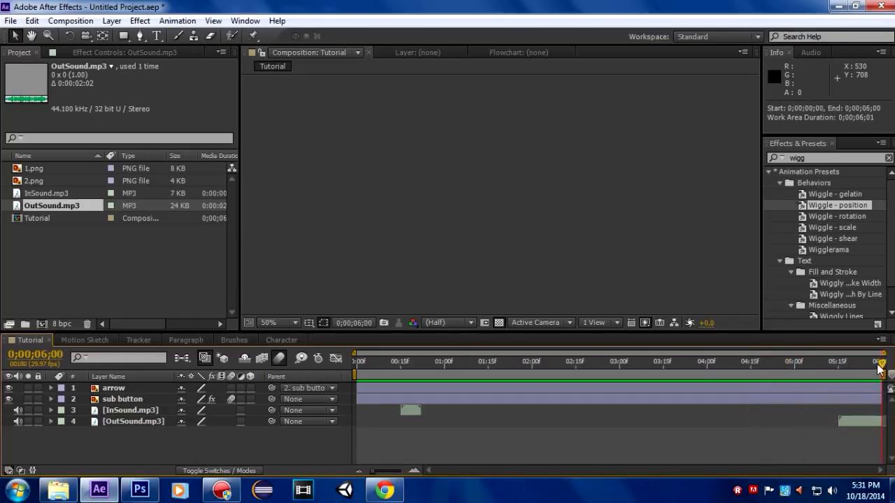
Return to the start of the Tutorial composition and add it to the render queue
drag(881, 370, 351, 396)
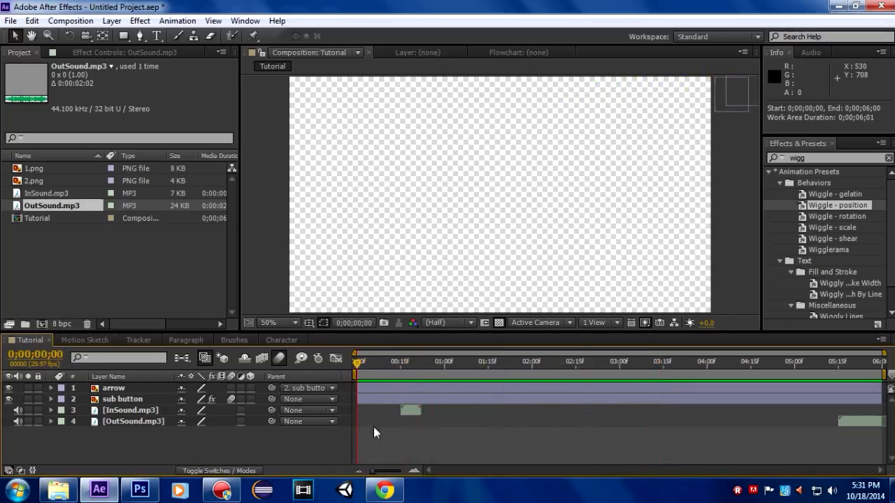
click(70, 20)
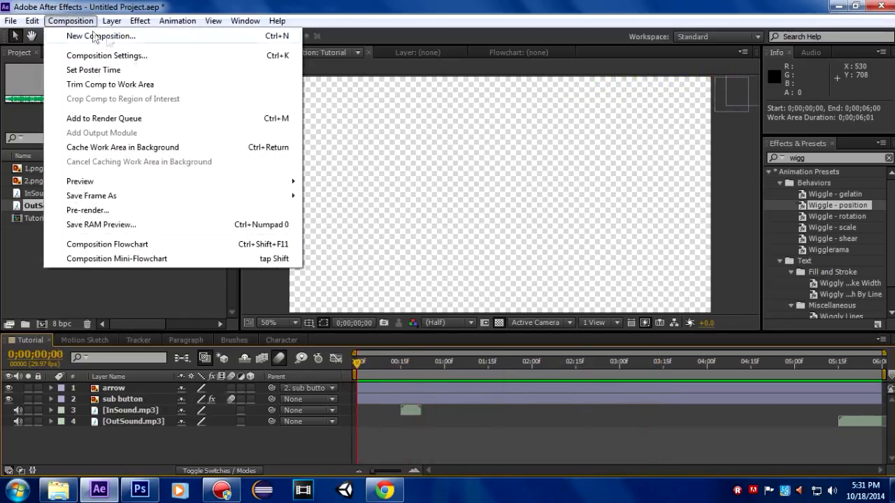
click(132, 118)
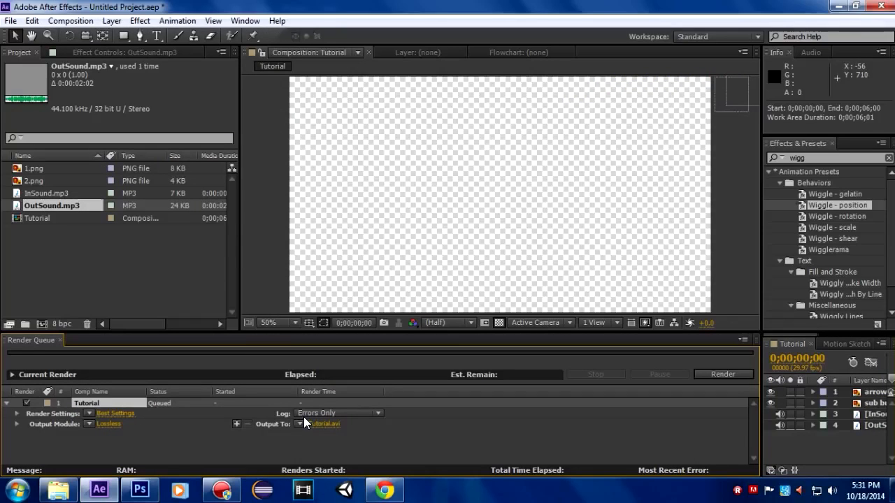
Configure the output module as AVI with RGB + Alpha channels and audio output enabled
click(110, 424)
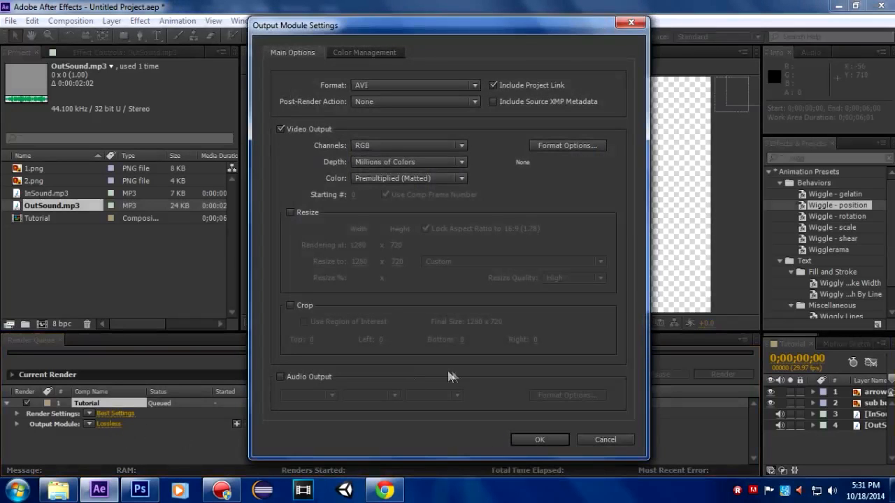
click(380, 147)
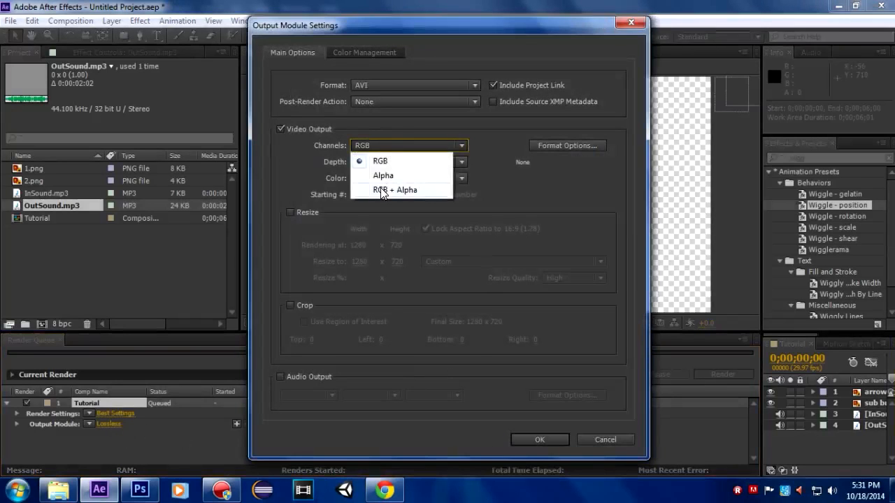
click(381, 190)
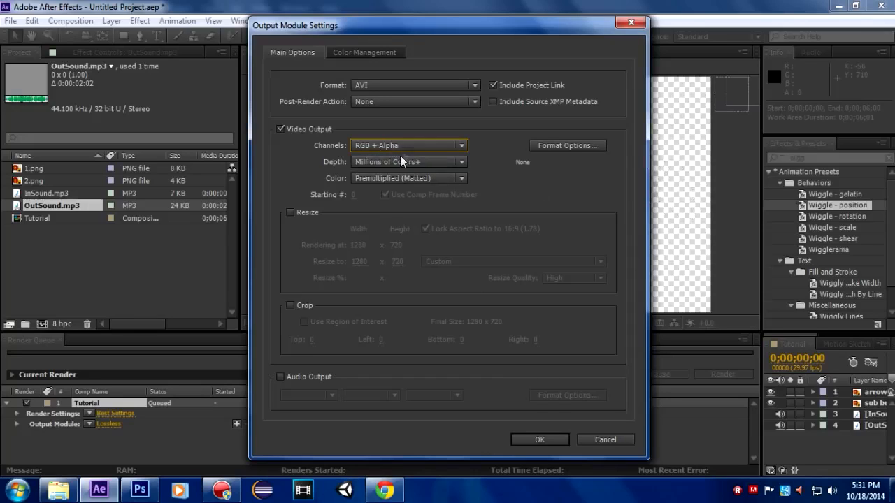
click(280, 377)
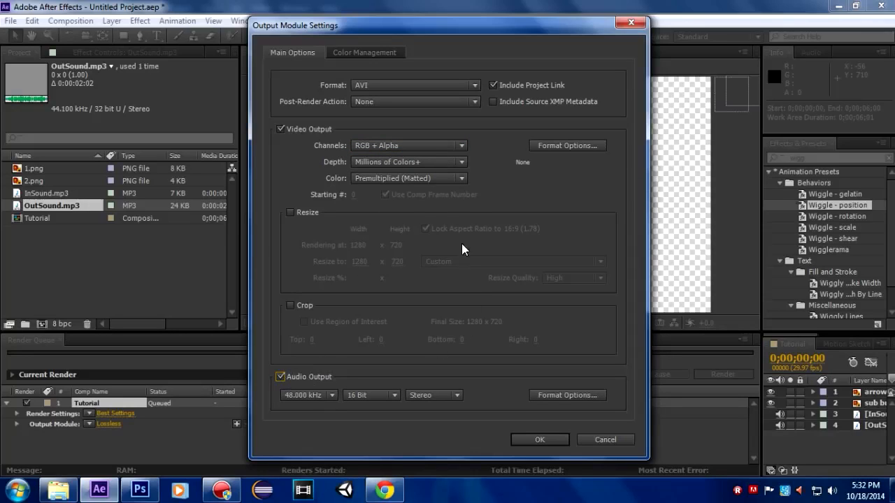
click(406, 145)
click(410, 186)
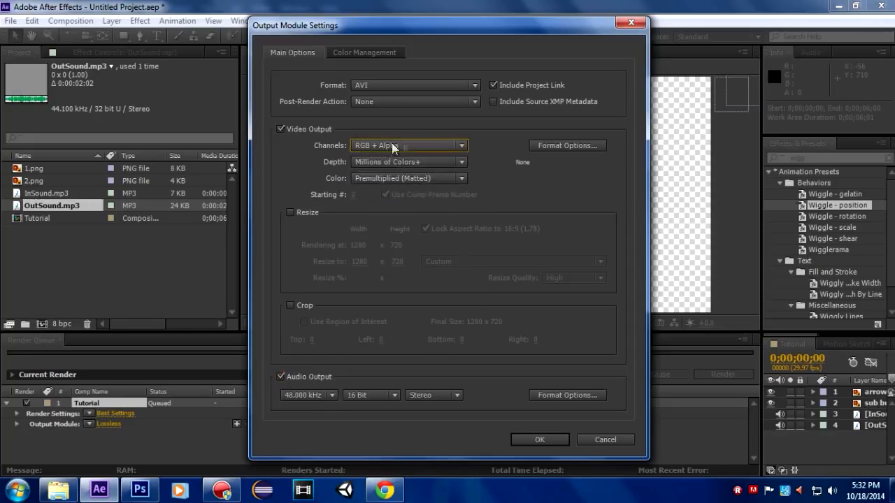
click(363, 85)
click(365, 86)
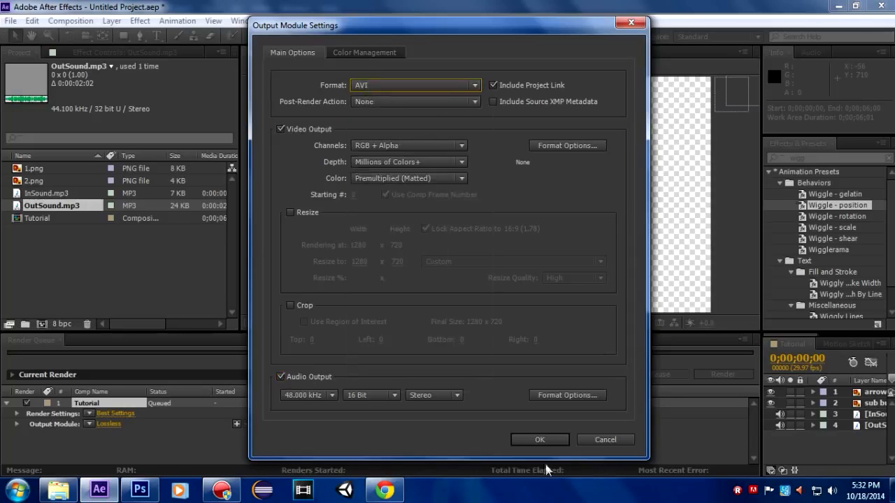
click(536, 440)
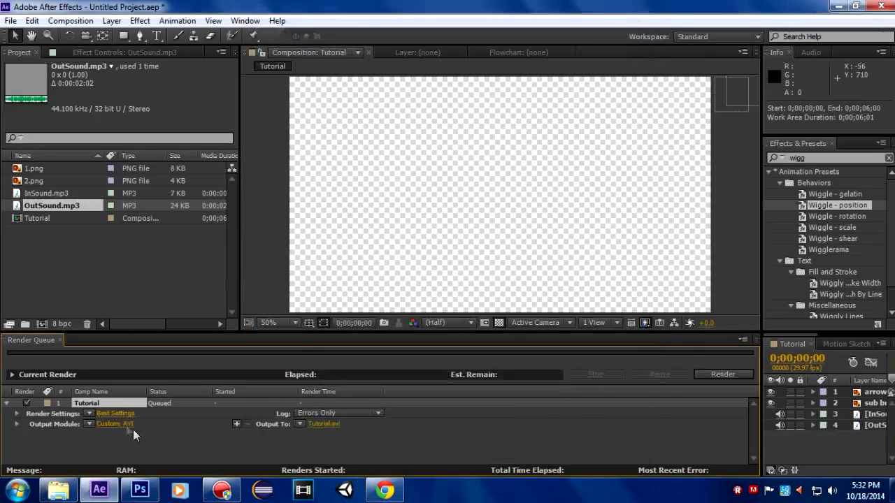
Set the Tutorial composition's render settings to Quarter resolution
click(116, 413)
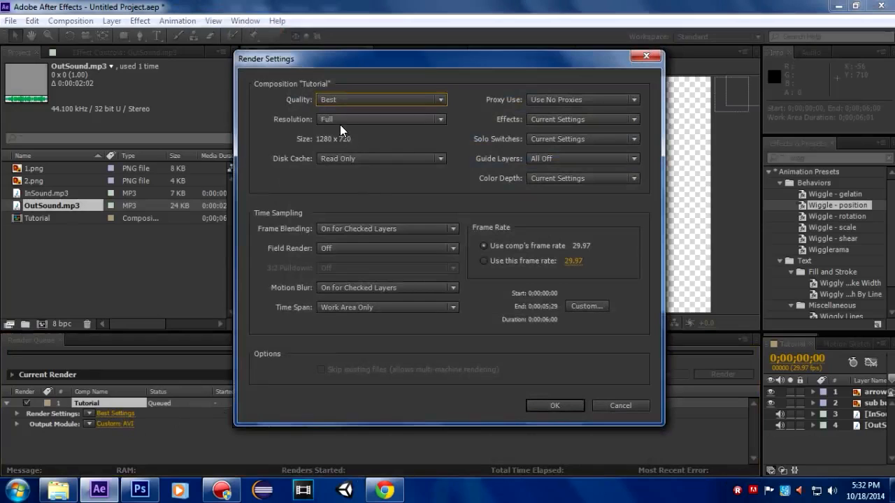
click(345, 120)
click(351, 198)
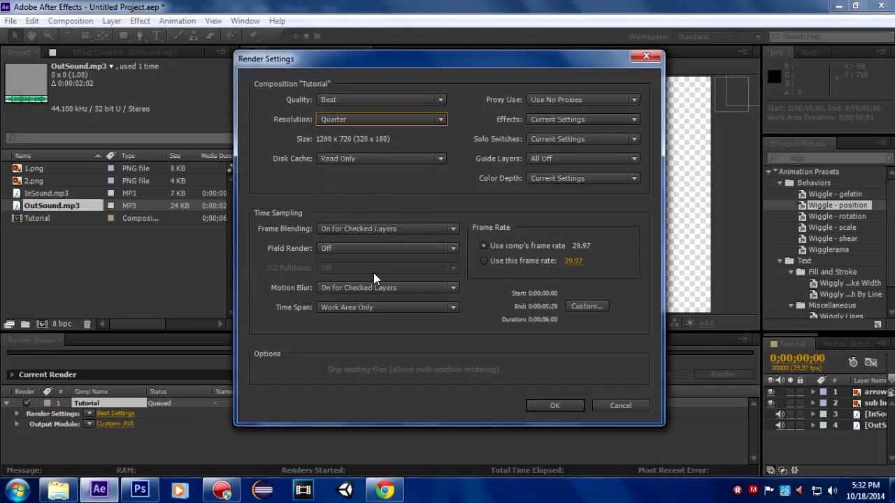
click(548, 409)
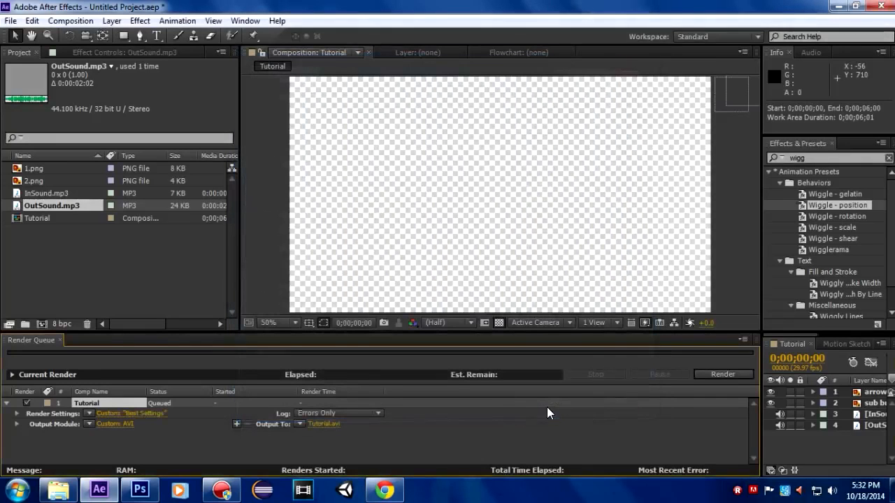
Set the output movie to save as Tutorial.avi in the desktop's Overlay Tutorial folder and render the composition
click(323, 425)
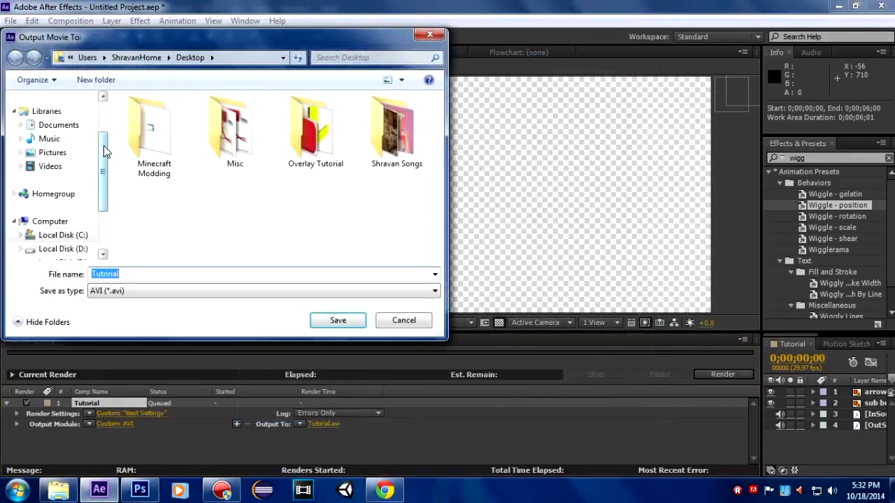
drag(104, 152, 105, 120)
click(85, 120)
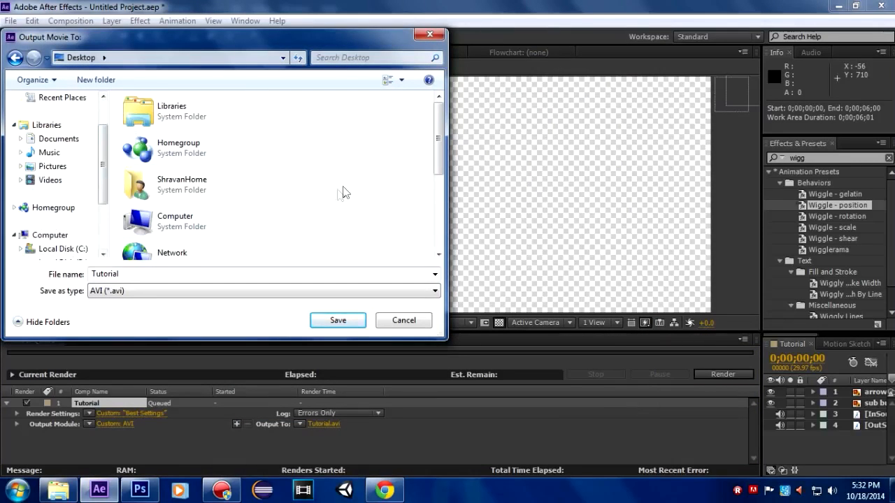
scroll(343, 192, down, 3)
double_click(279, 221)
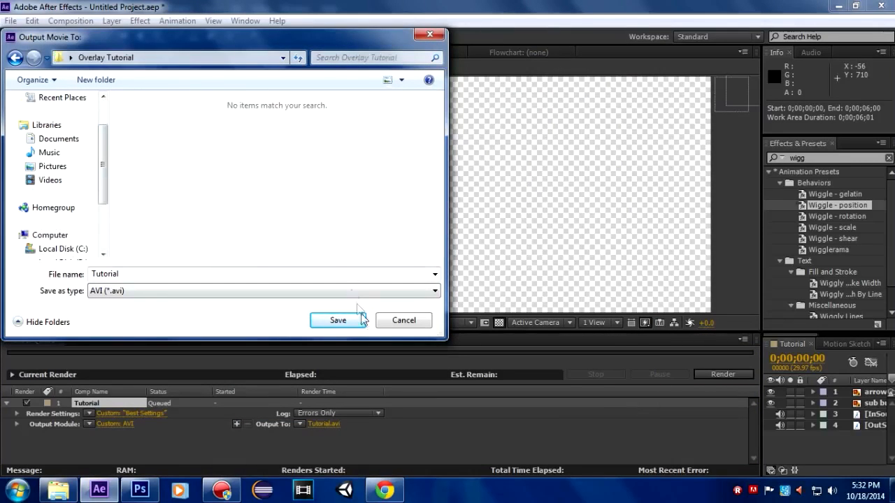
click(355, 321)
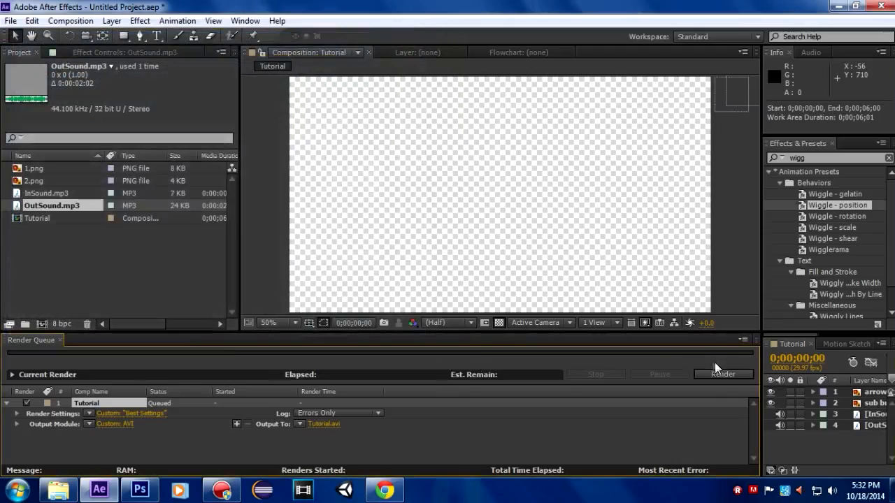
click(716, 373)
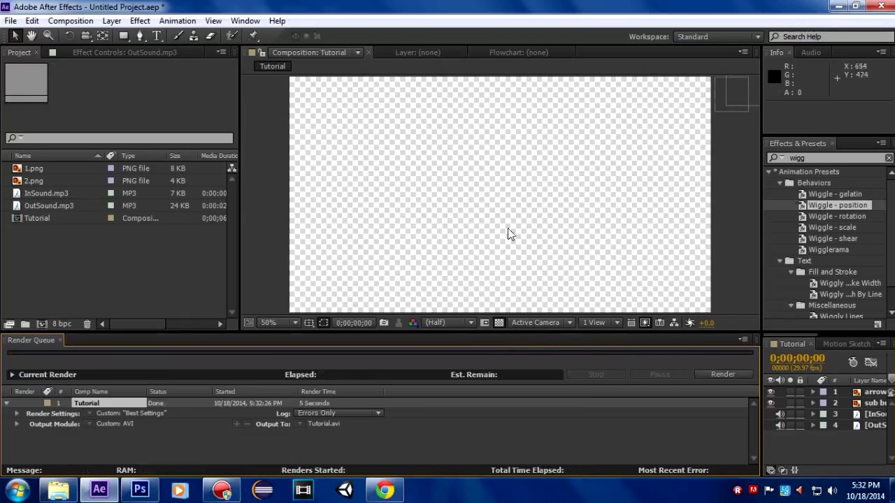
Switch to Windows Explorer, play the rendered Tutorial video from the Overlay Tutorial folder, and close the player
click(59, 489)
click(269, 238)
right_click(359, 218)
click(379, 265)
click(570, 131)
double_click(572, 131)
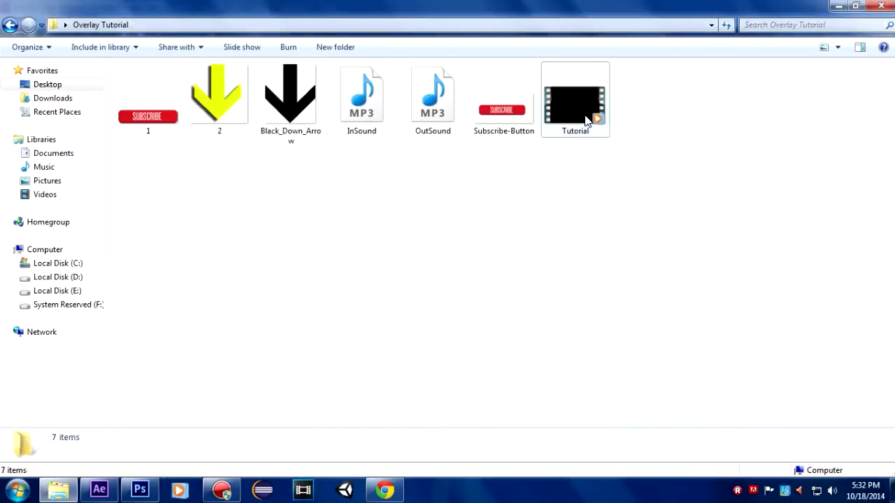
double_click(591, 120)
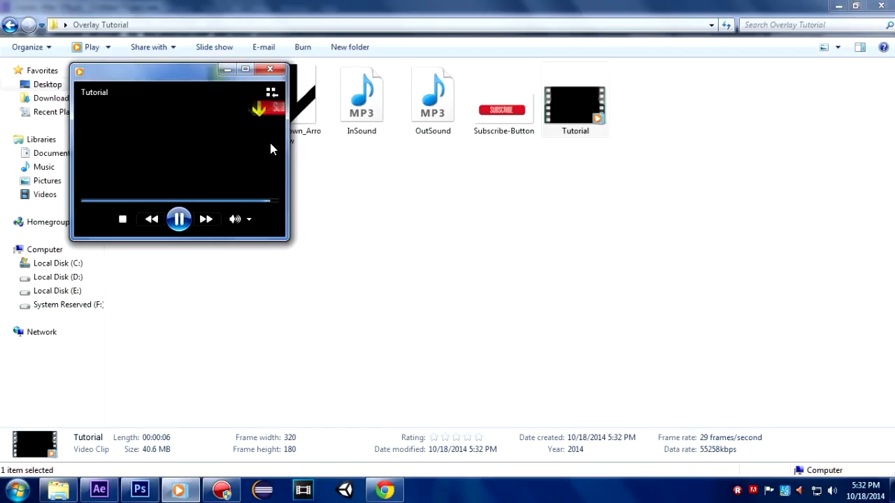
click(270, 69)
click(440, 196)
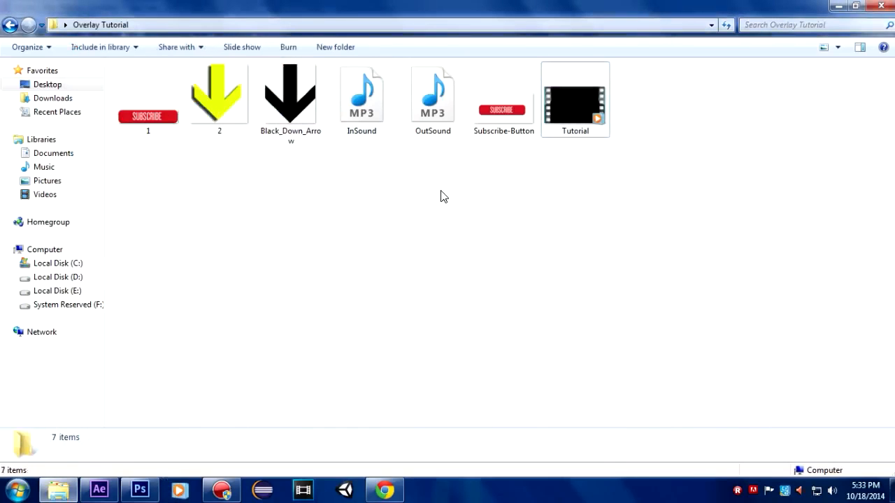